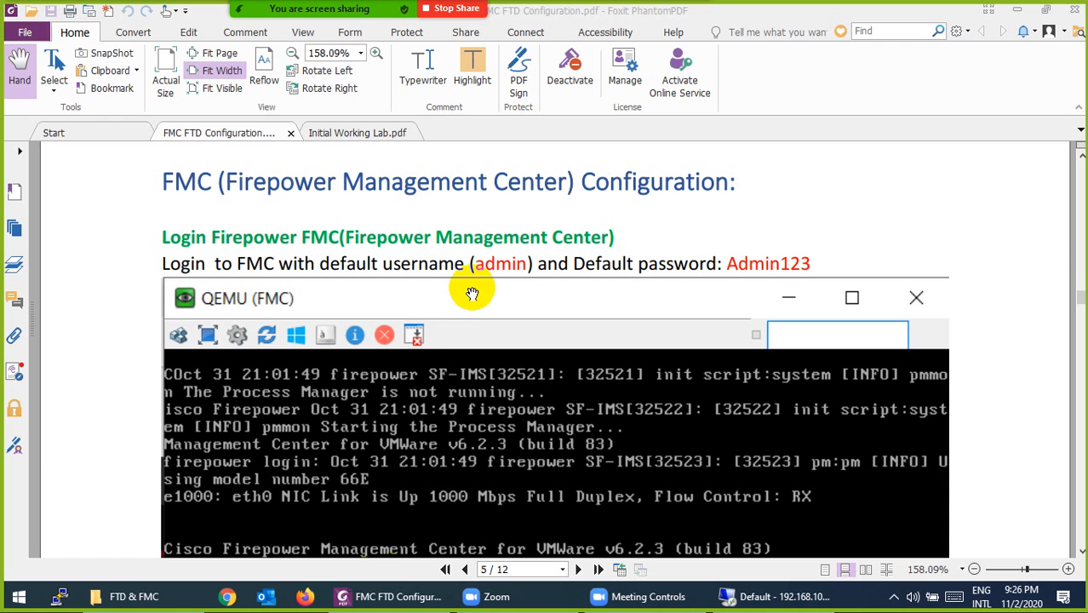
- Scroll the FMC configuration guide down to page 6's management IP, netmask and gateway steps
scroll(469, 292, down, 1)
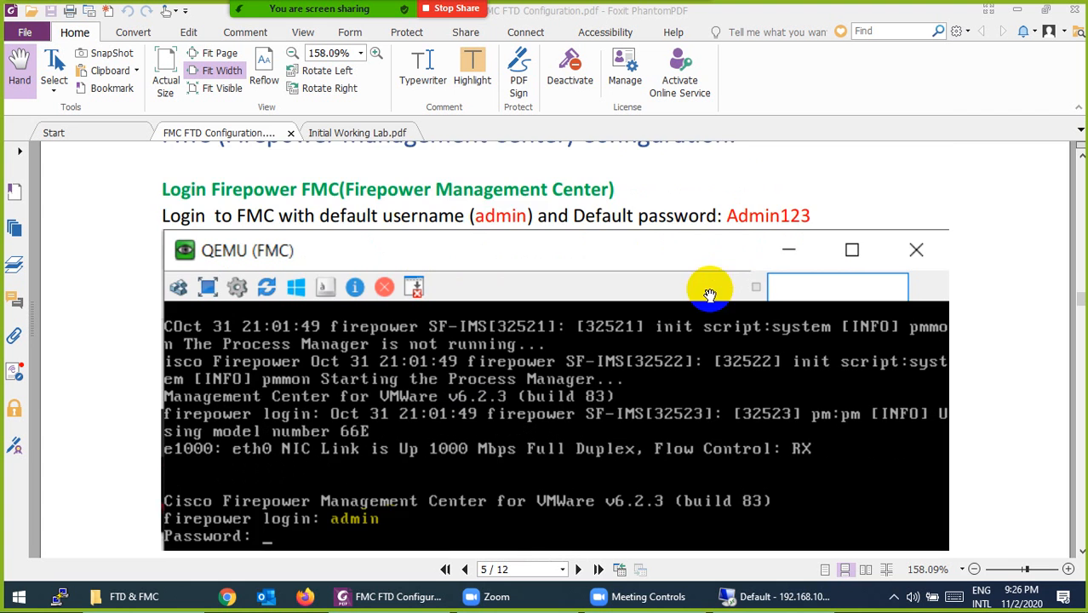
scroll(707, 300, down, 4)
scroll(706, 300, down, 4)
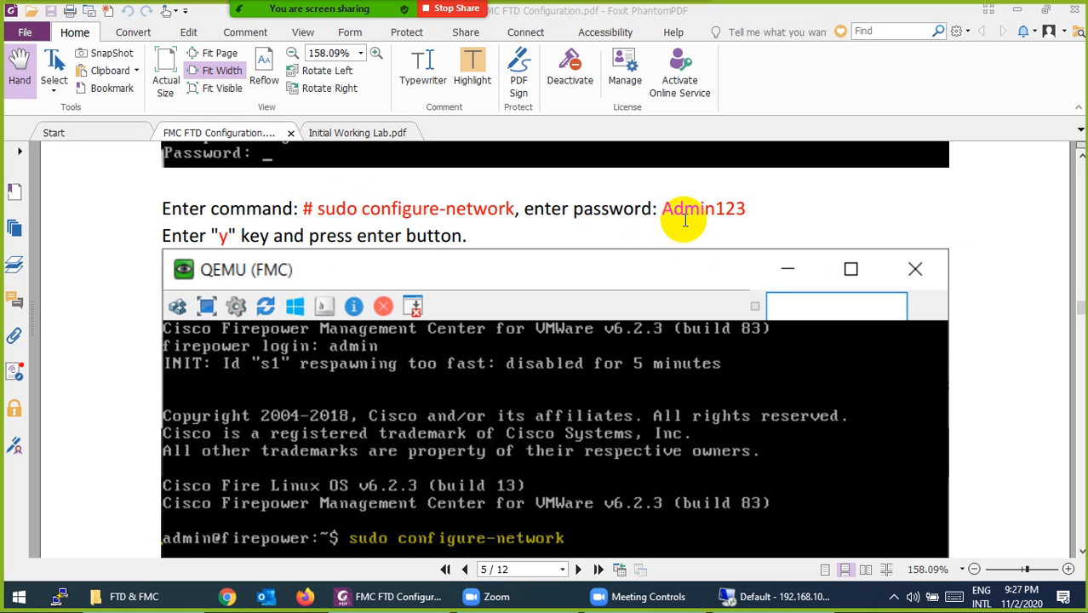
scroll(316, 273, down, 5)
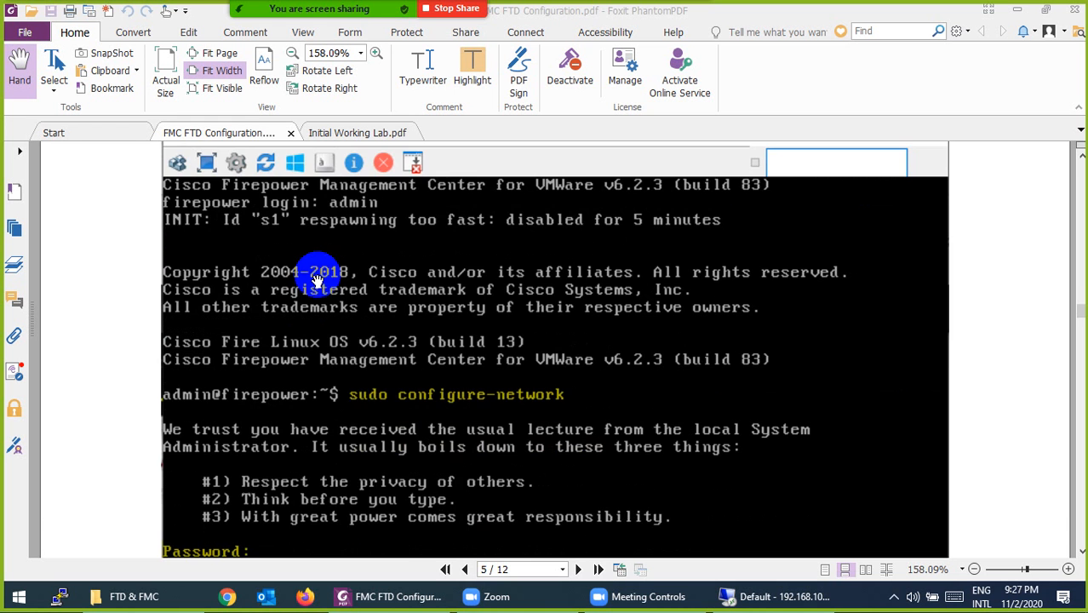
scroll(464, 372, down, 10)
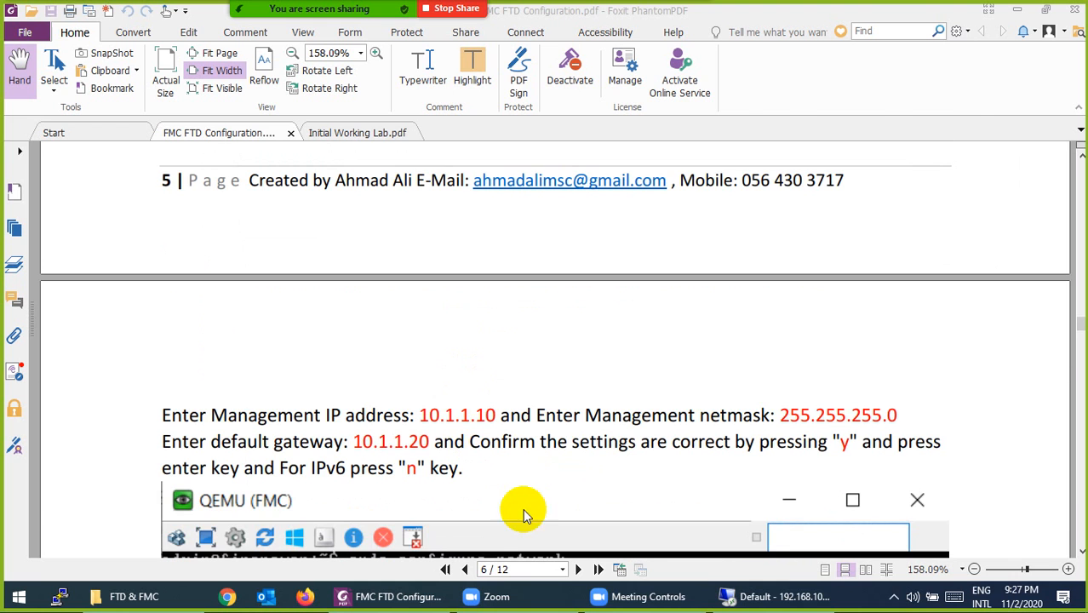
click(726, 597)
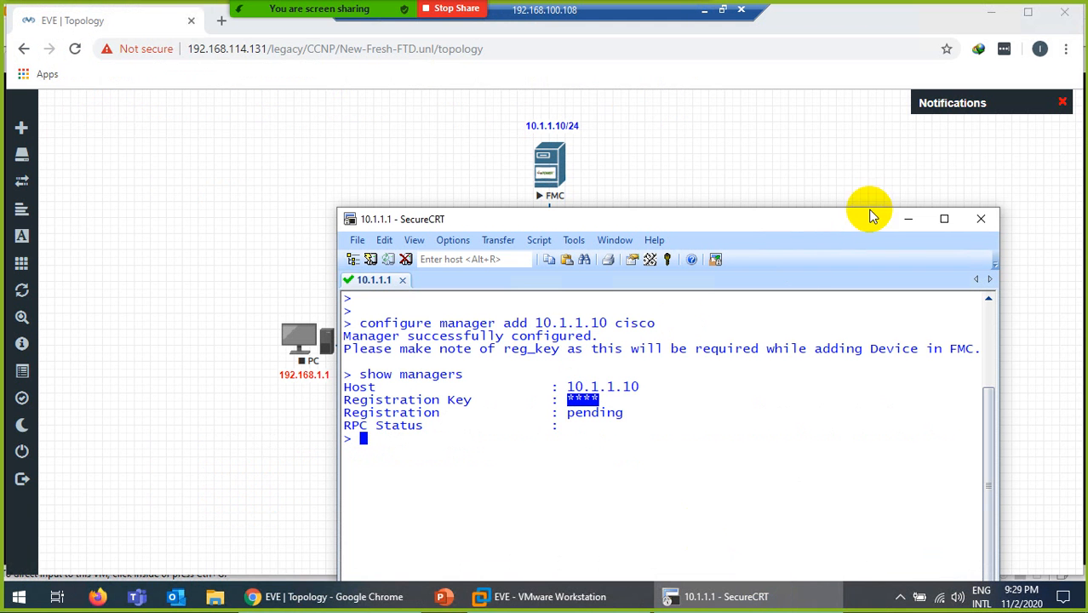
- Open the FMC node's console from the EVE-NG topology and move it to the right
click(908, 221)
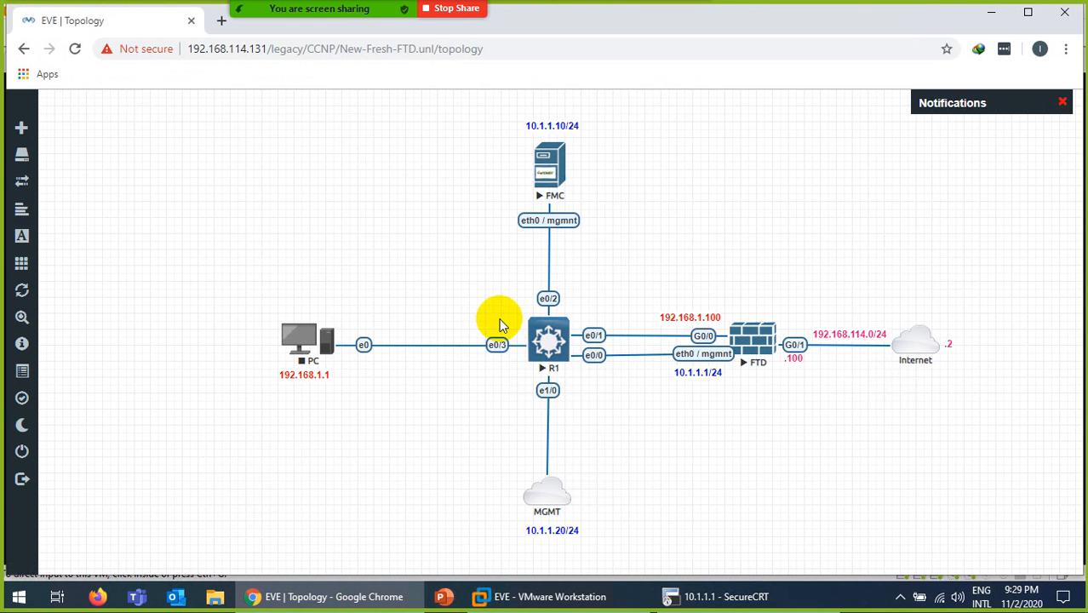
click(558, 170)
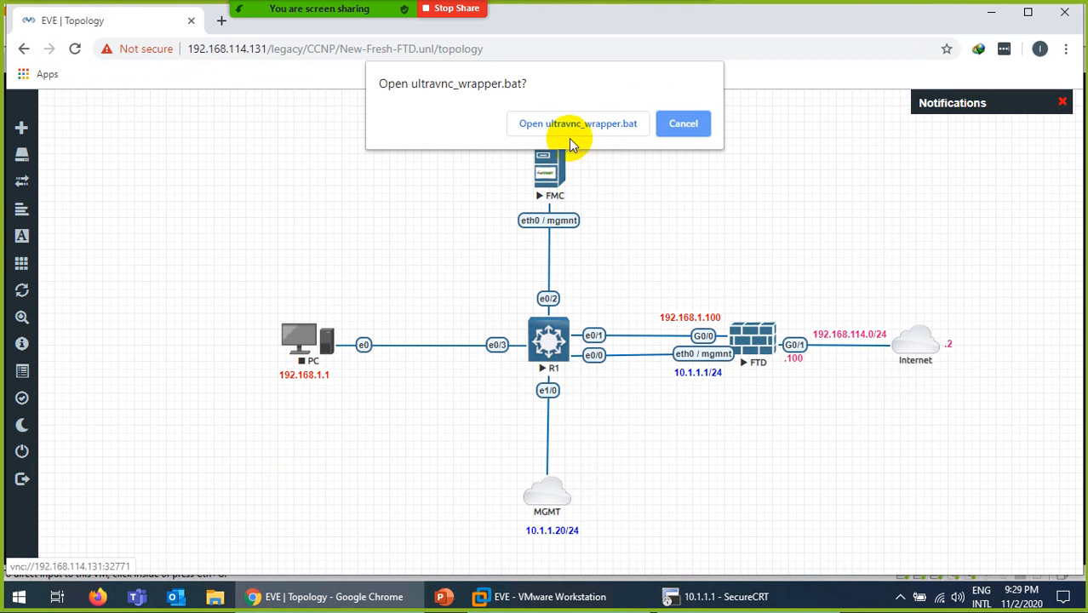
click(573, 127)
drag(532, 124, 760, 88)
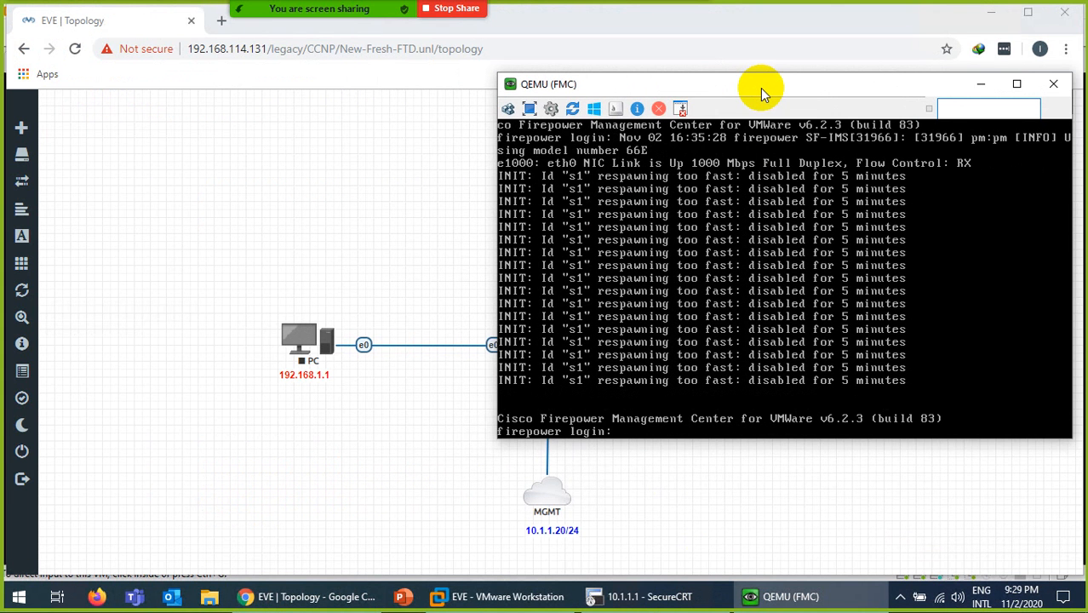
- Log in to the FMC console as admin with the default password
text(admin)
key(Return)
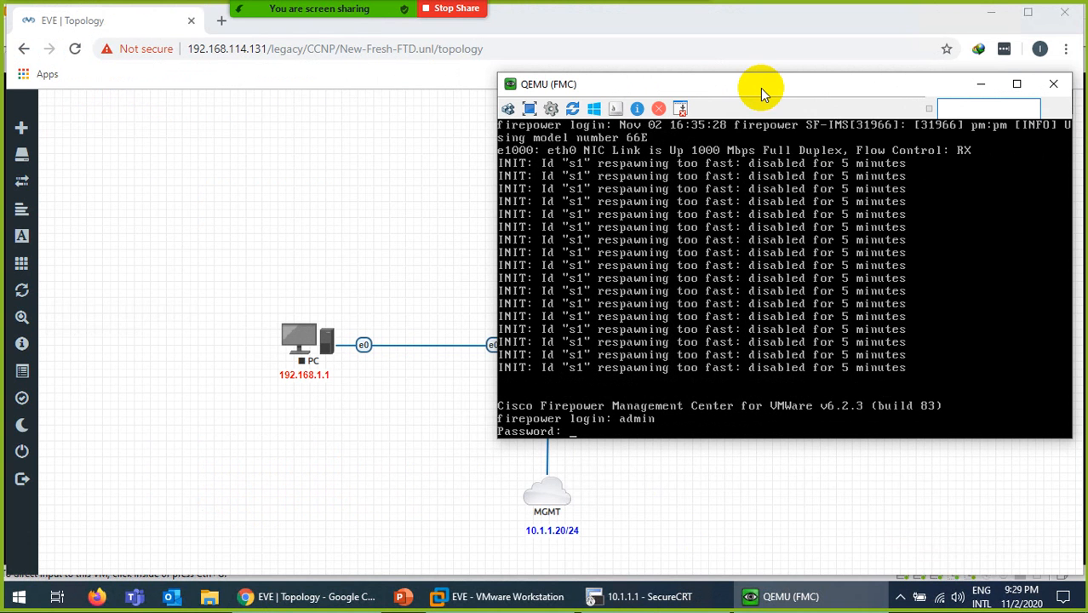
key(Return)
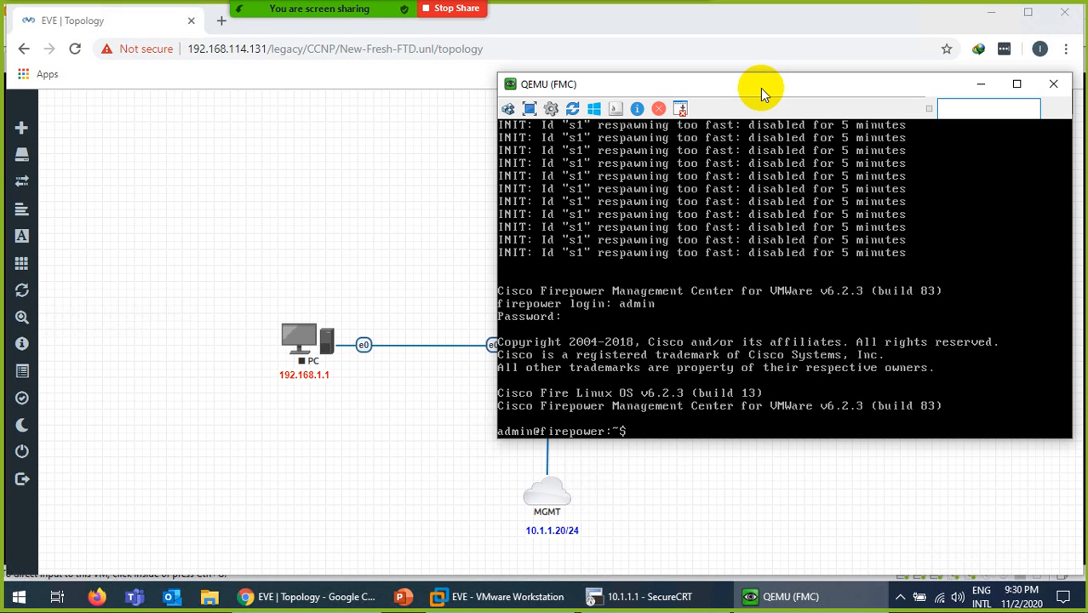
- Become root with sudo su, enter its password, and clear the console screen
text(sudo su)
key(Return)
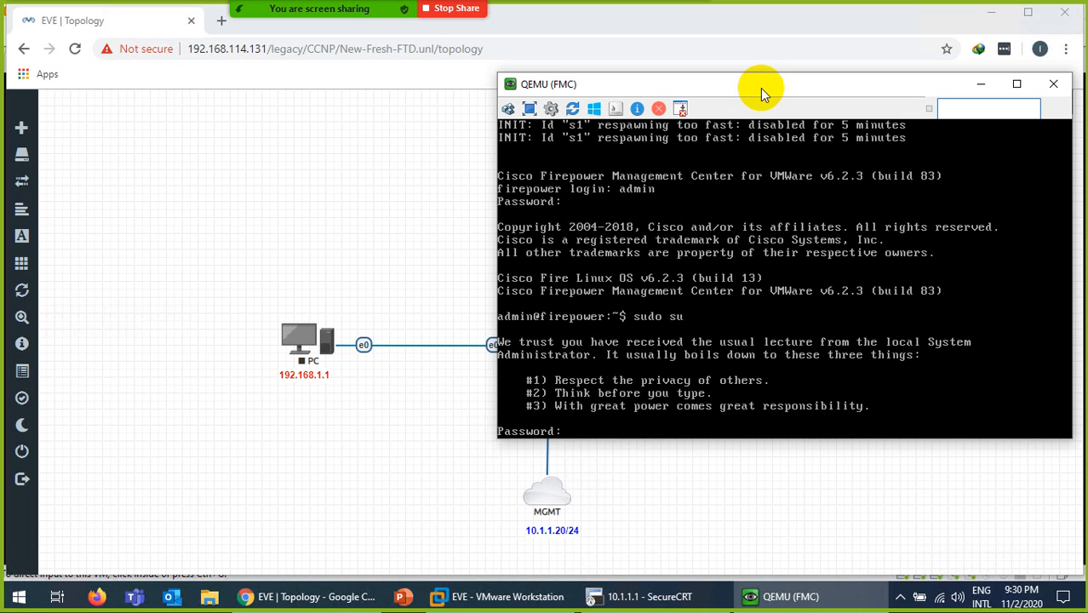
key(Return)
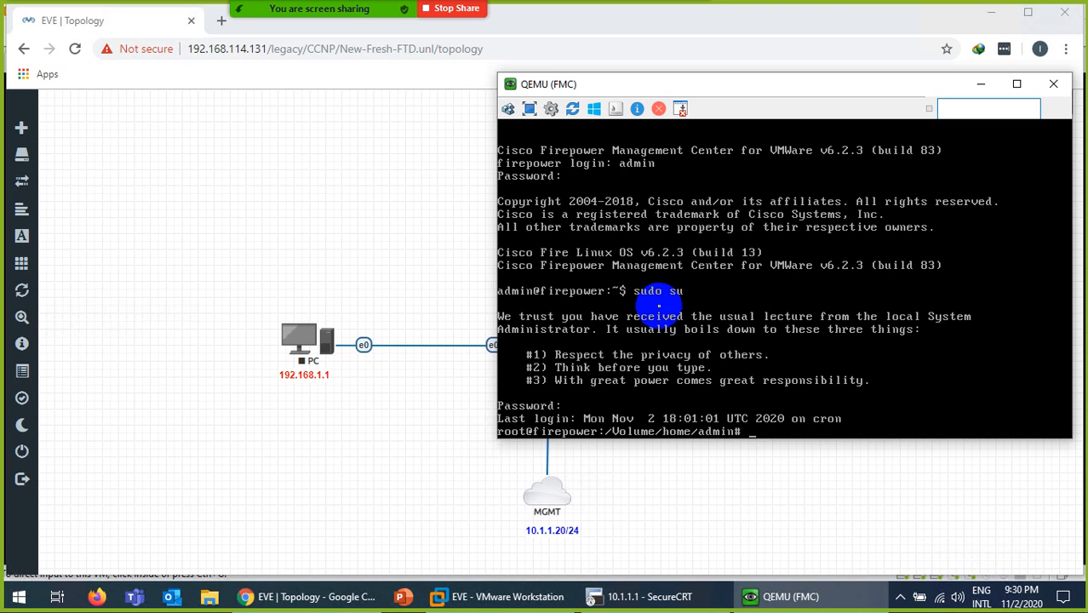
click(743, 432)
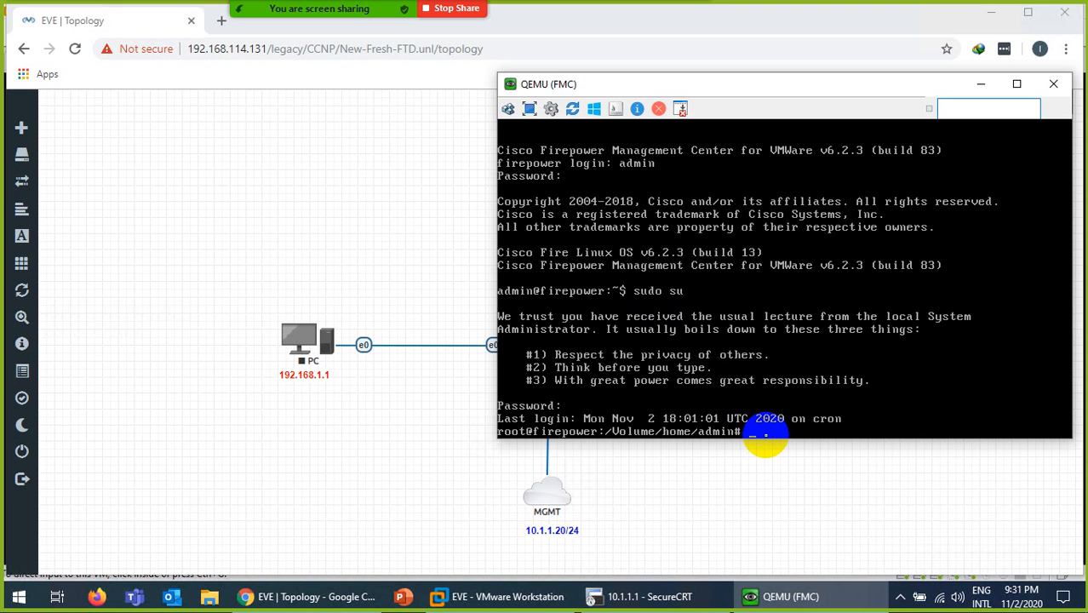
key(ctrl+l)
key(Return)
key(Return)
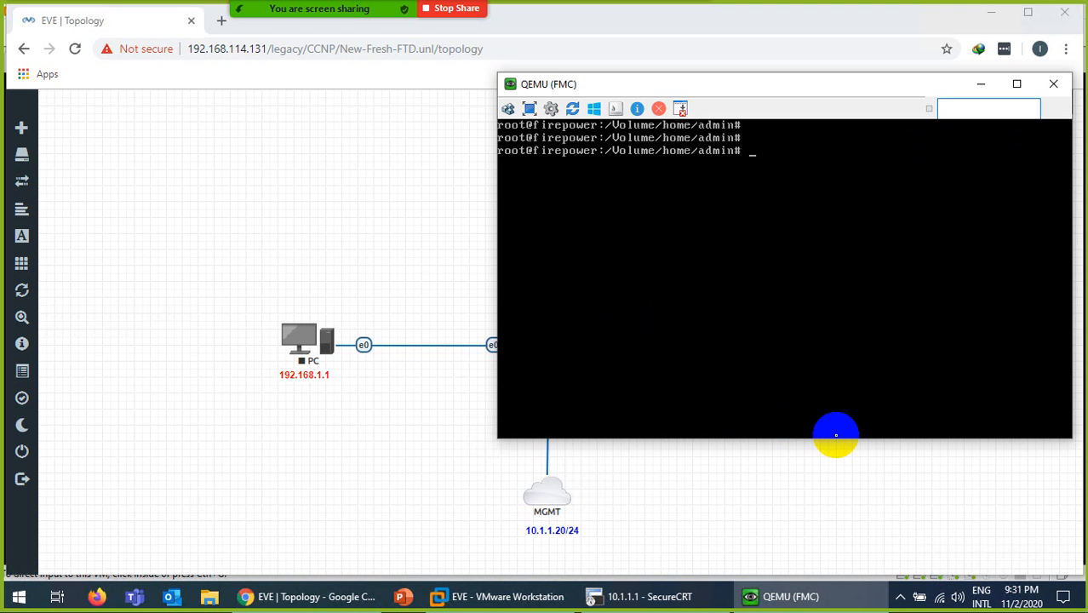
- Run configure-network, choose IPv4, and set 10.1.1.10 as the management address
text(configure-network)
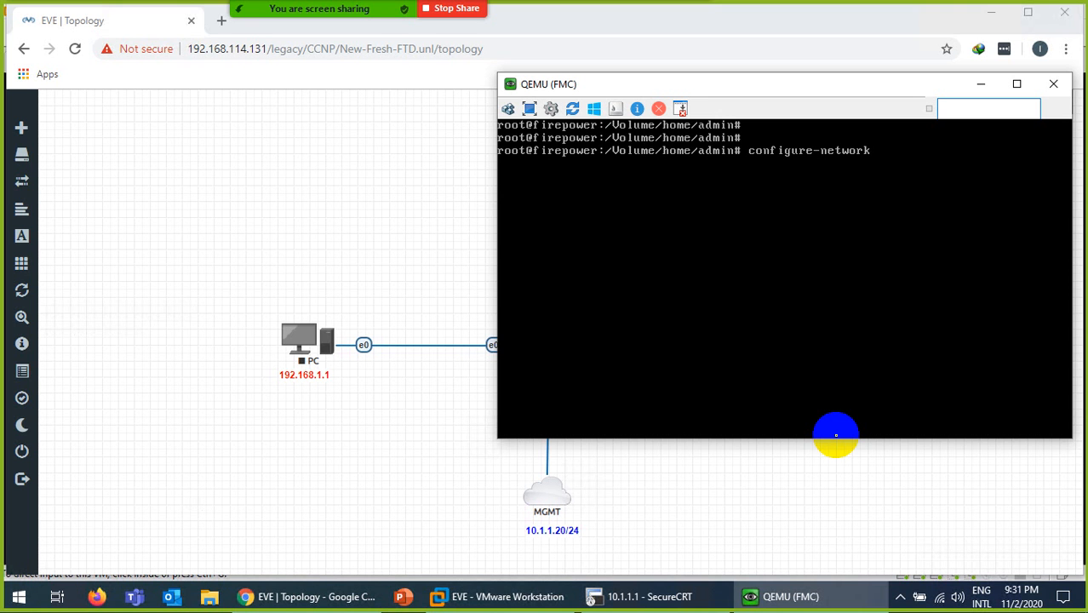
key(Return)
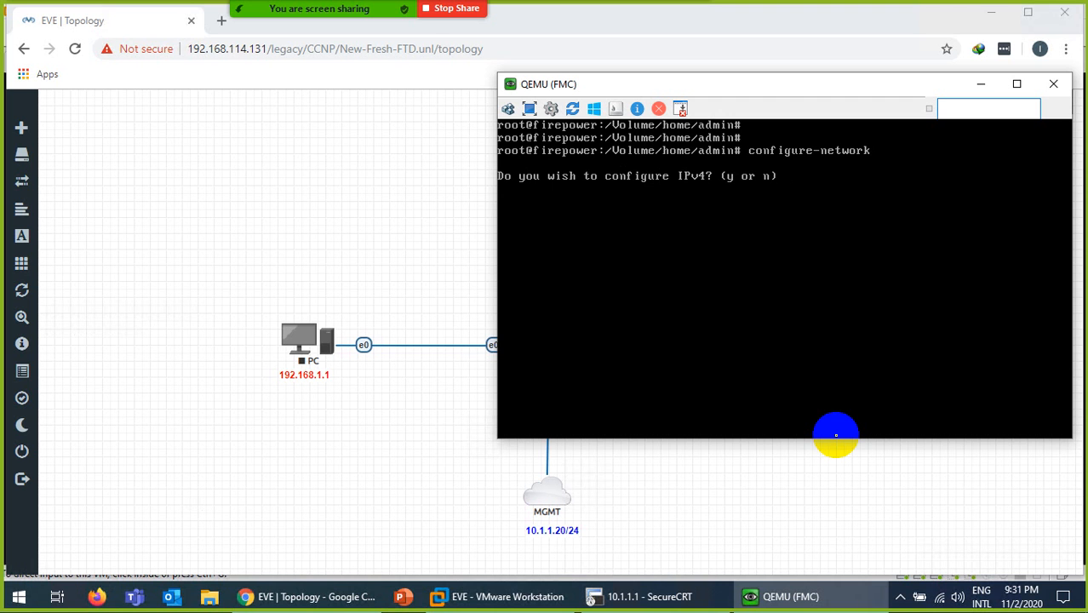
text(y)
key(Return)
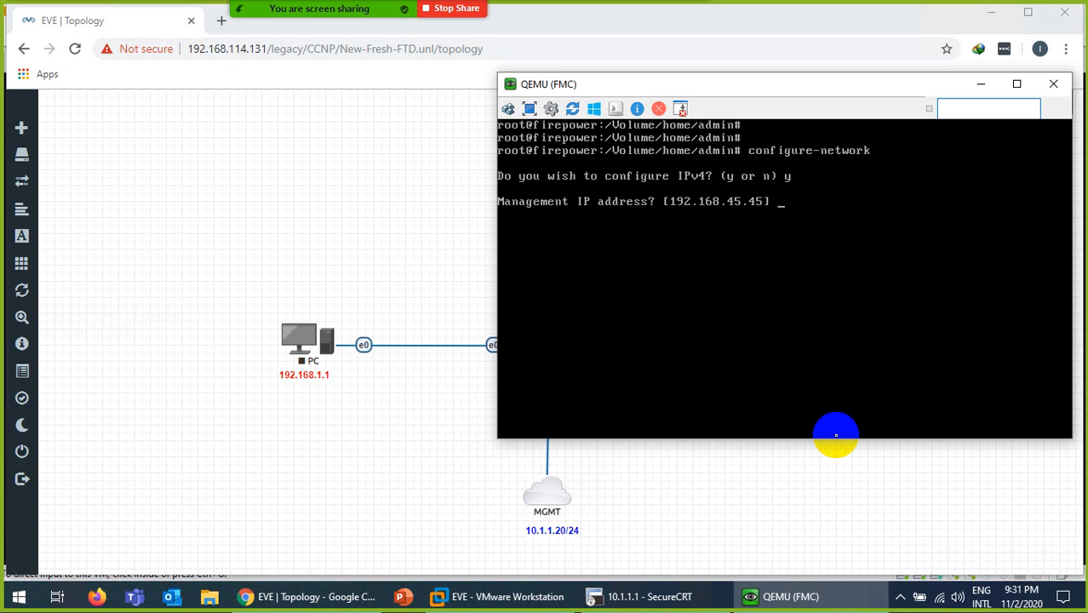
text(10.1.1.10)
drag(758, 80, 596, 181)
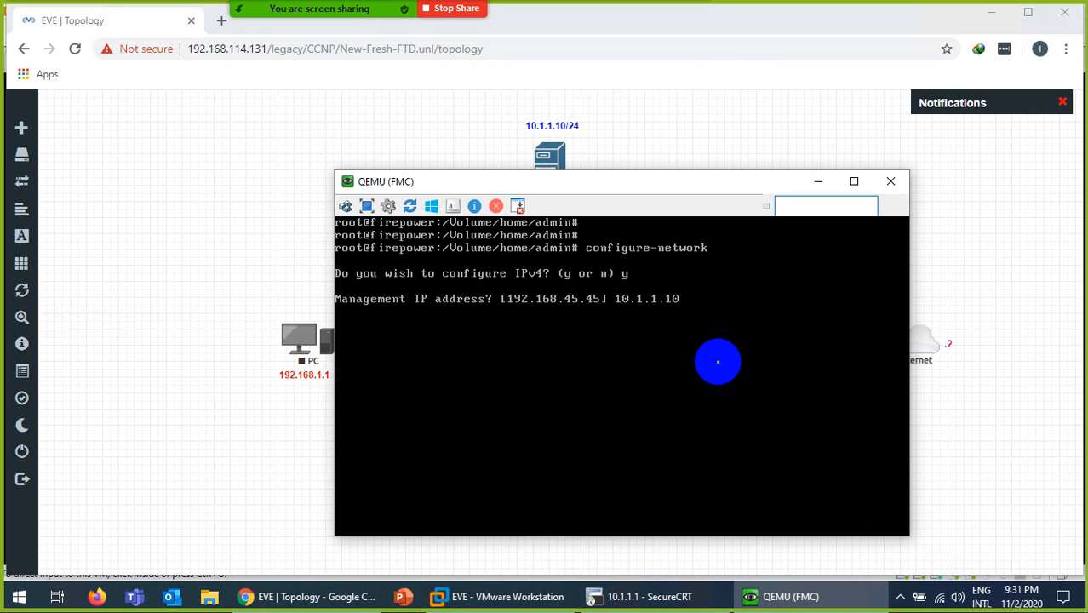
key(Return)
- Keep netmask 255.255.255.0, set gateway 10.1.1.2, confirm the settings, and skip IPv6
key(Return)
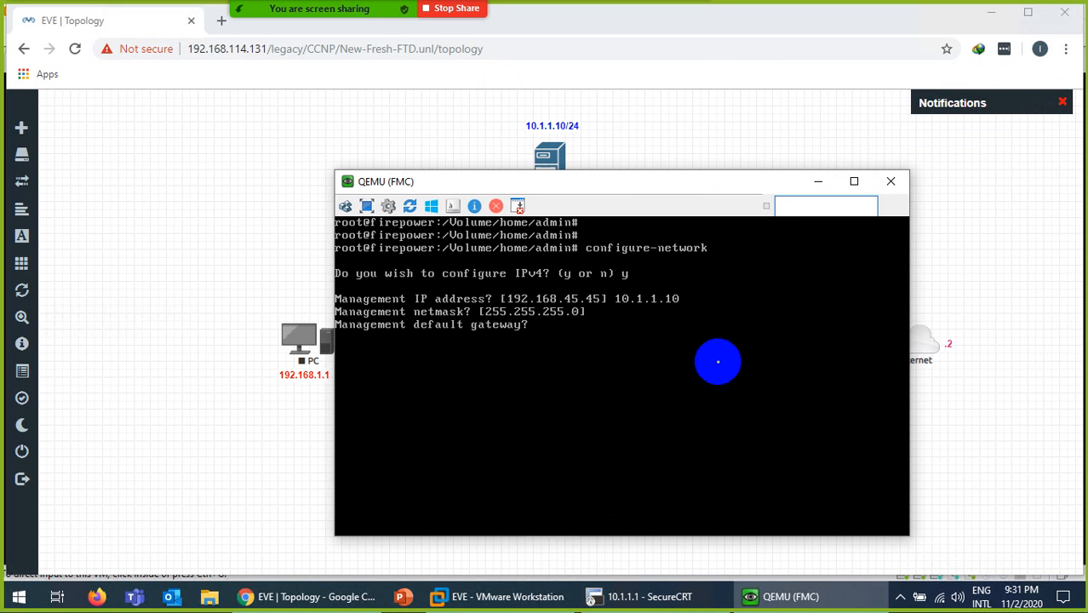
text(10.1.1.2)
key(Return)
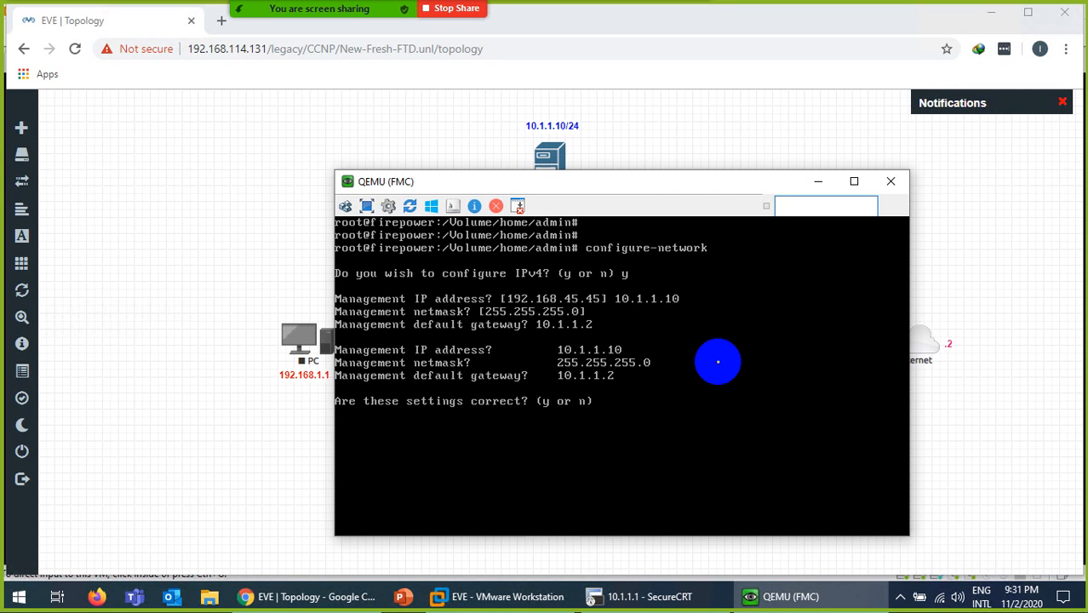
text(y)
key(Return)
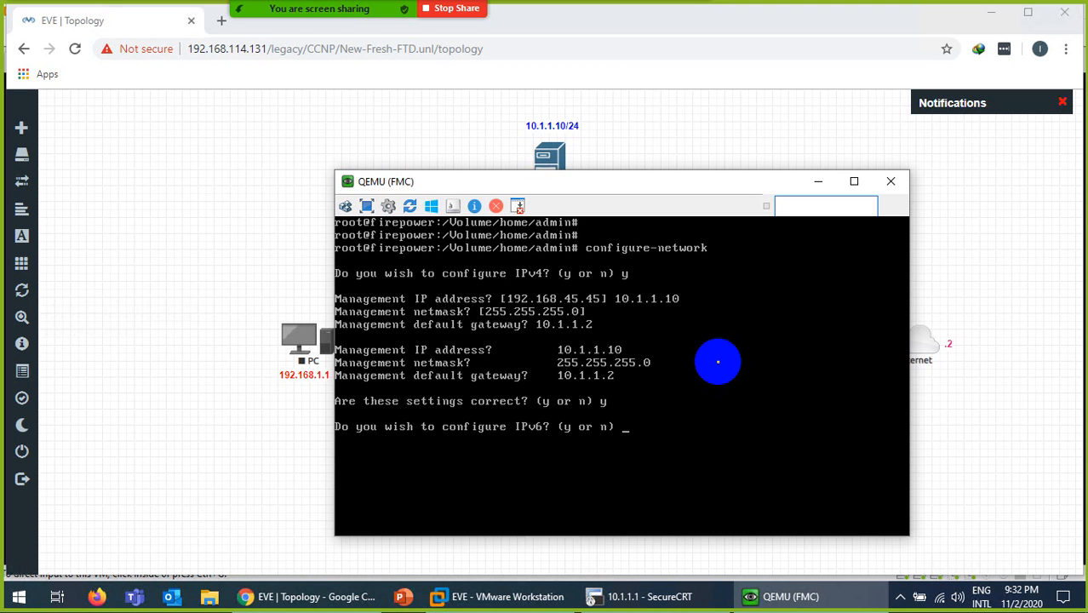
text(n)
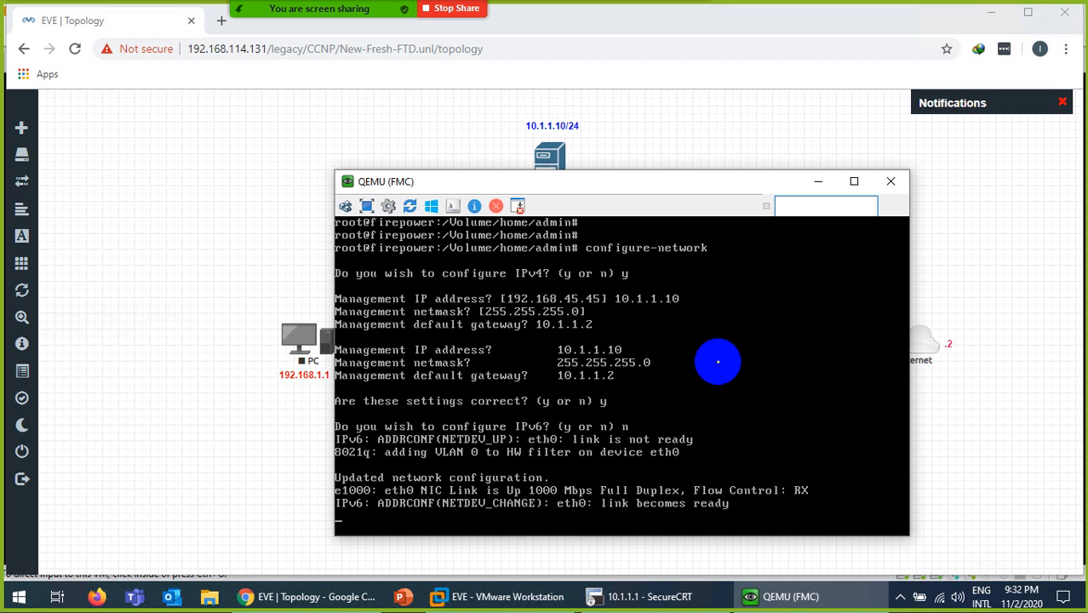
drag(723, 182, 720, 111)
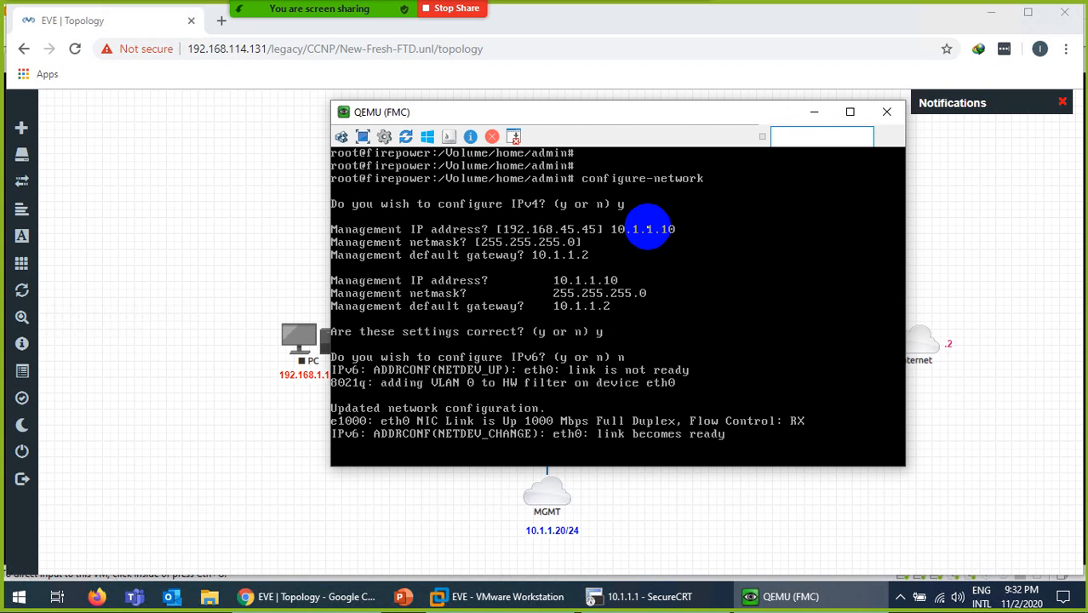
- Start a new SecureCRT connection to the FMC at 10.1.1.10
click(637, 596)
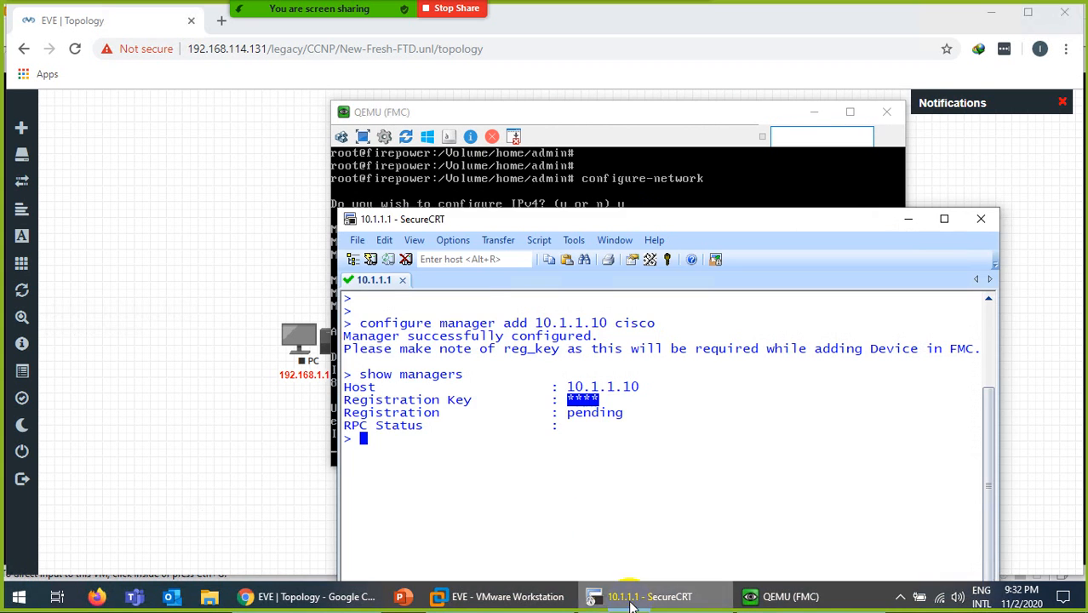
click(357, 240)
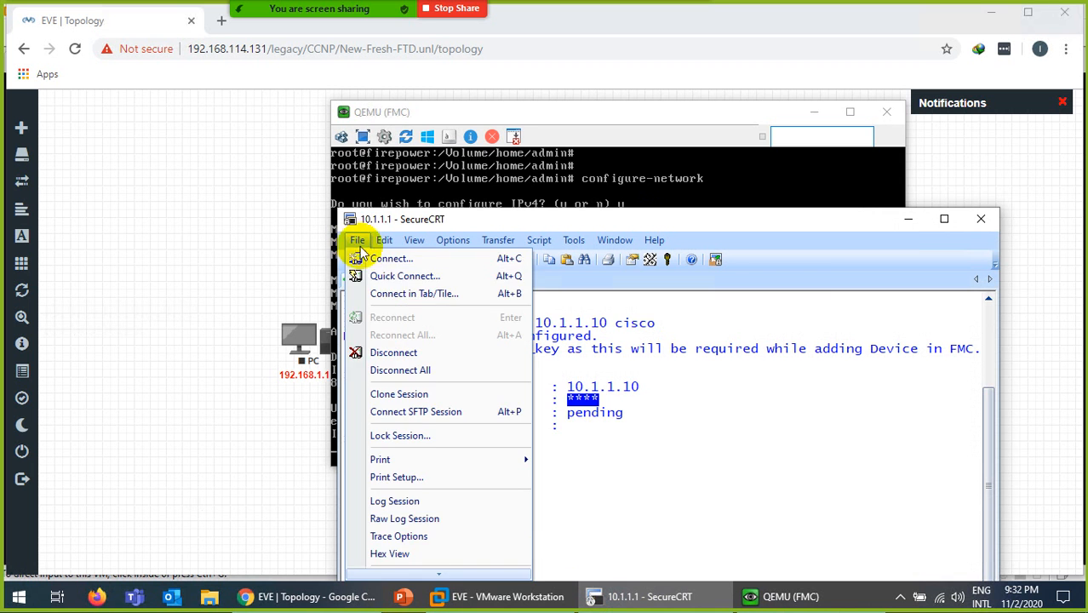
click(394, 275)
click(649, 328)
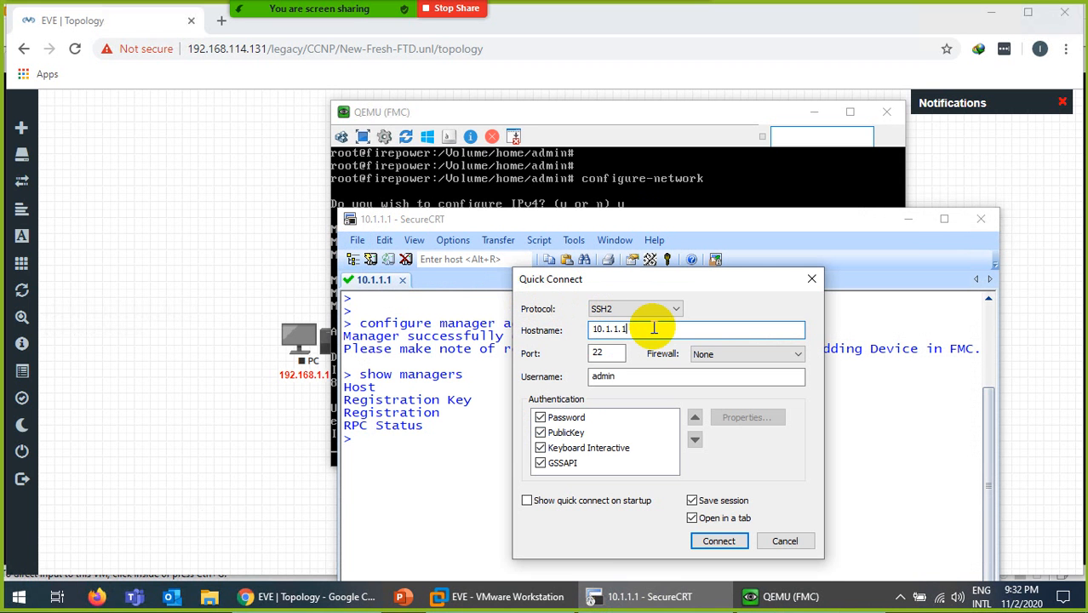
text(0)
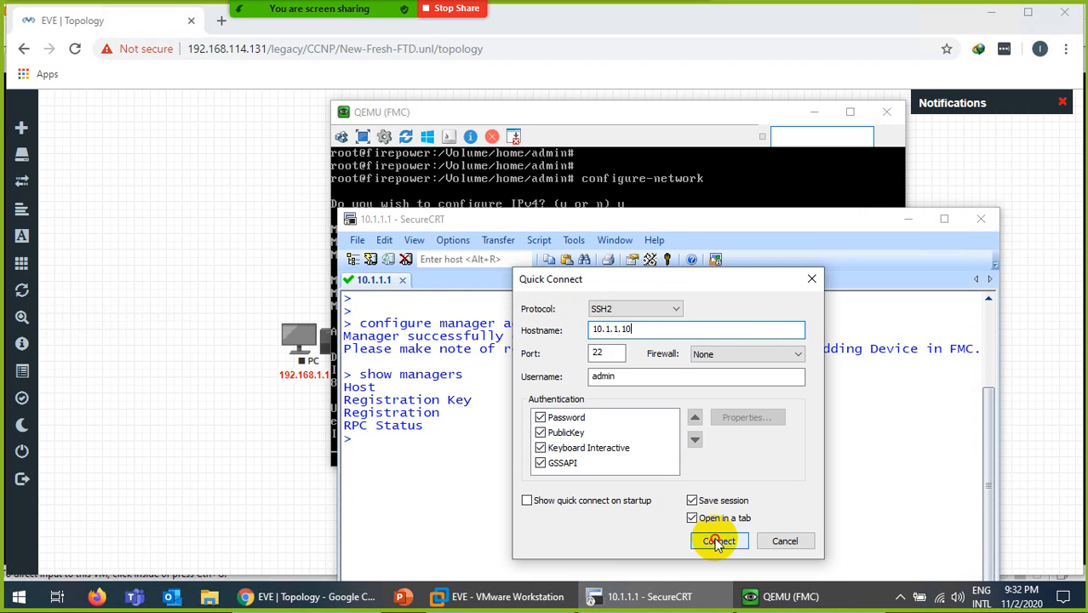
click(720, 538)
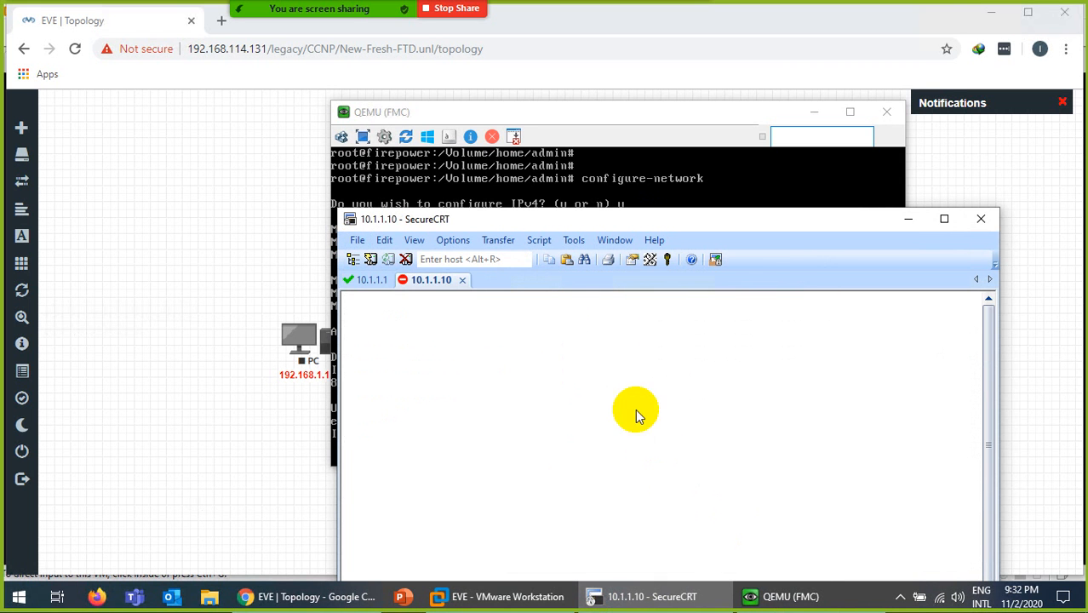
- Close the disconnected SecureCRT sessions and bring the configuration guide PDF forward
click(463, 279)
click(685, 457)
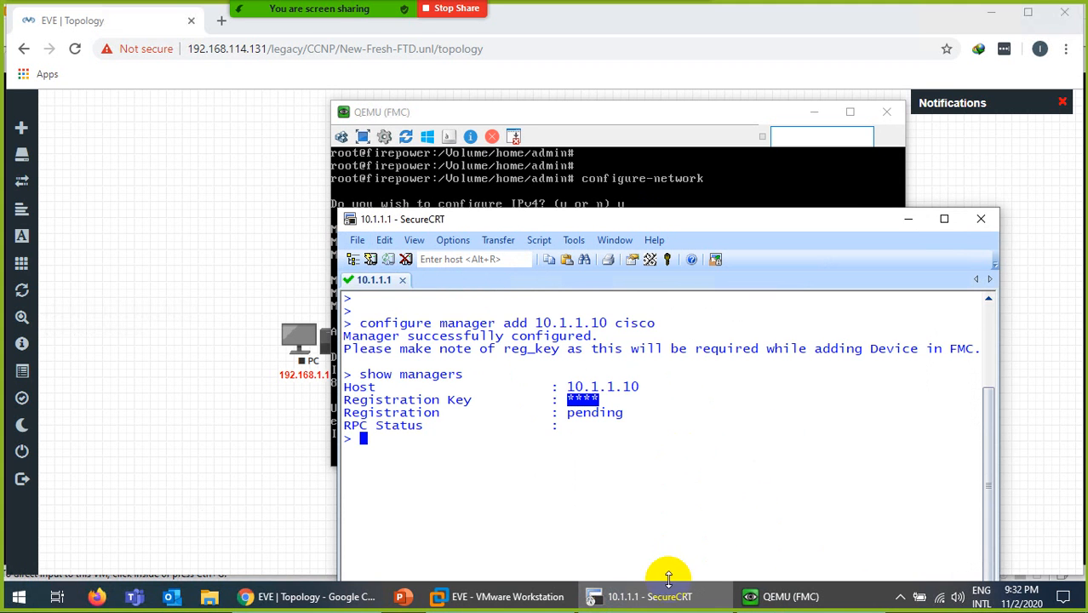
click(649, 596)
click(622, 436)
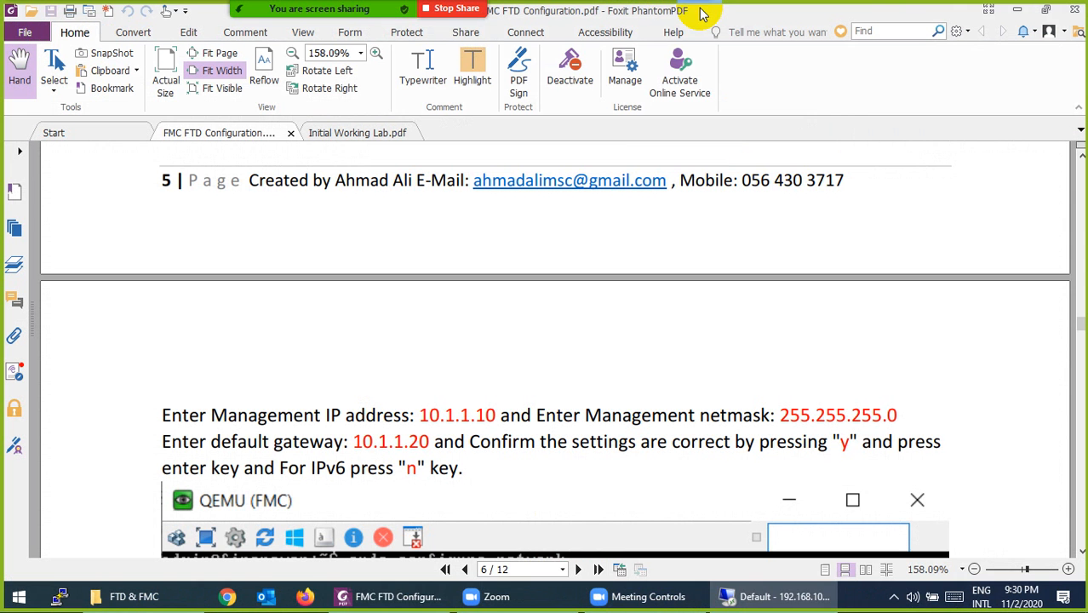
click(702, 13)
- Read the guide from page 5 through page 7's connectivity check and FMC web-login steps
scroll(546, 331, down, 3)
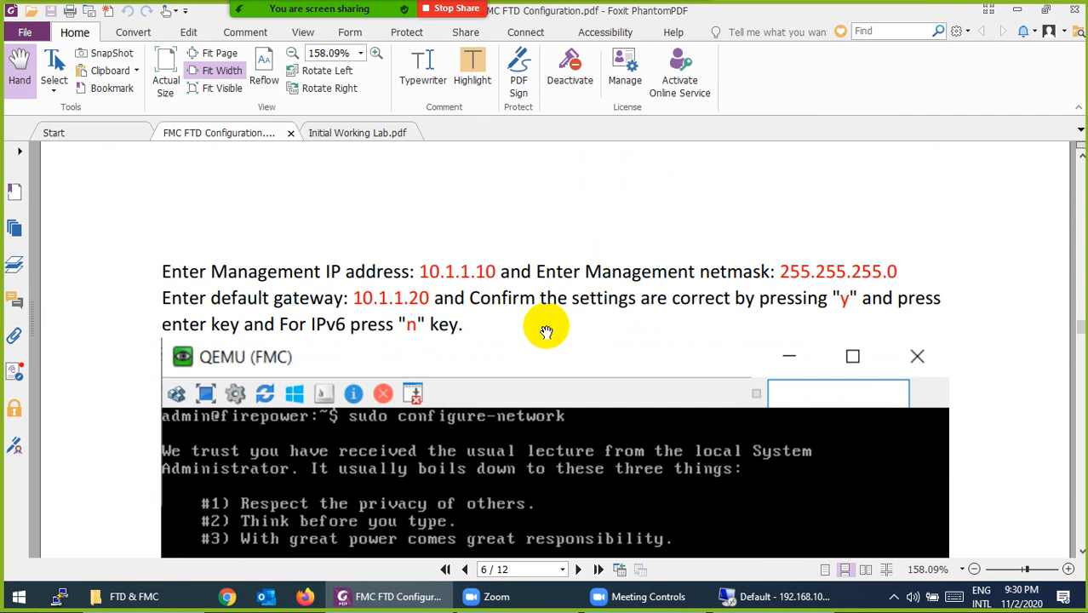
scroll(439, 297, up, 15)
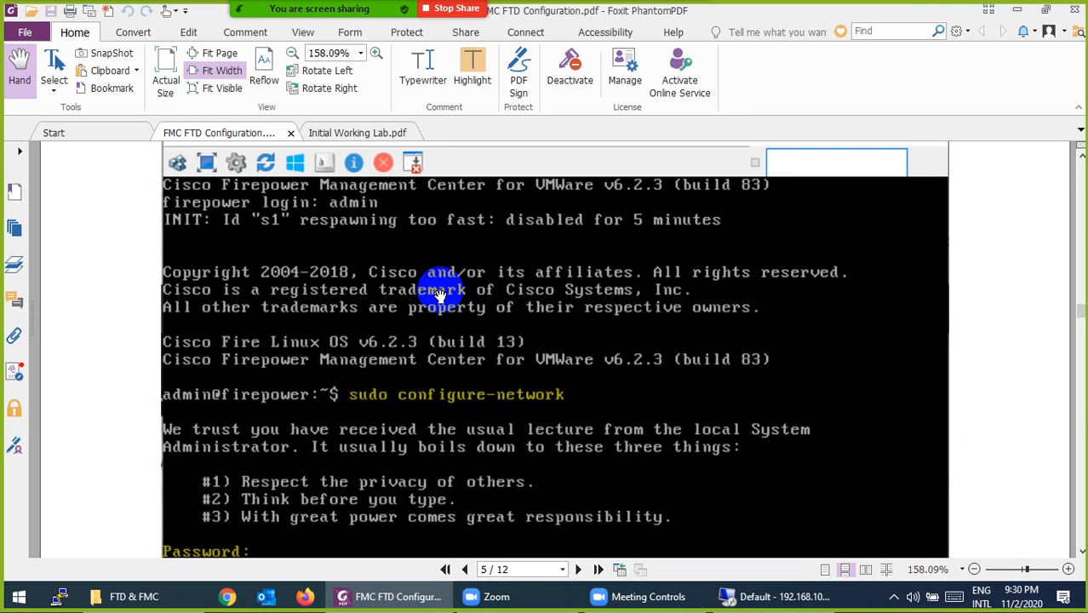
scroll(438, 297, up, 5)
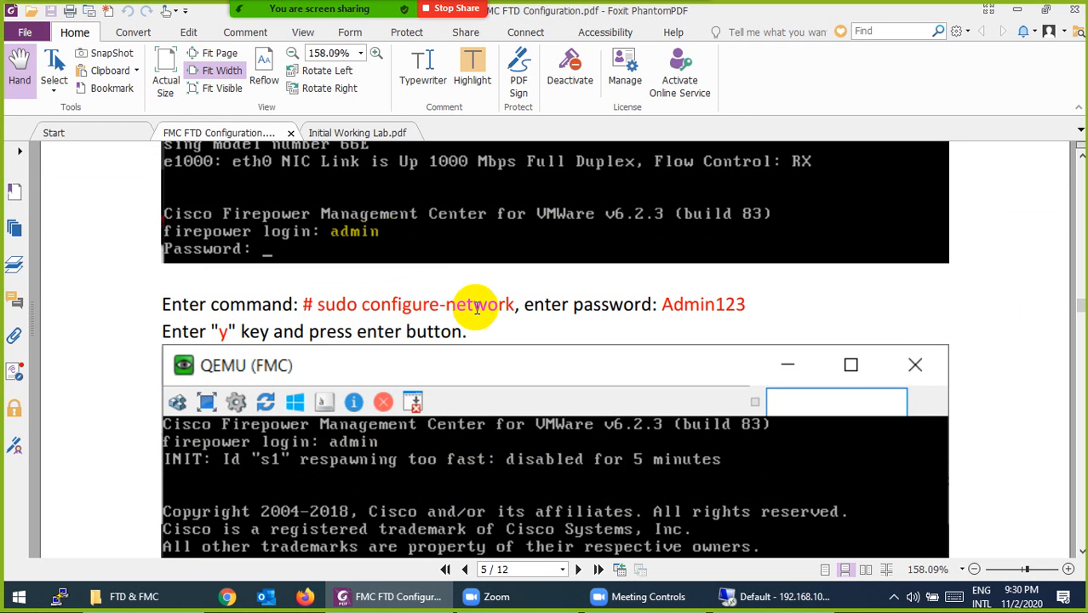
scroll(477, 309, down, 8)
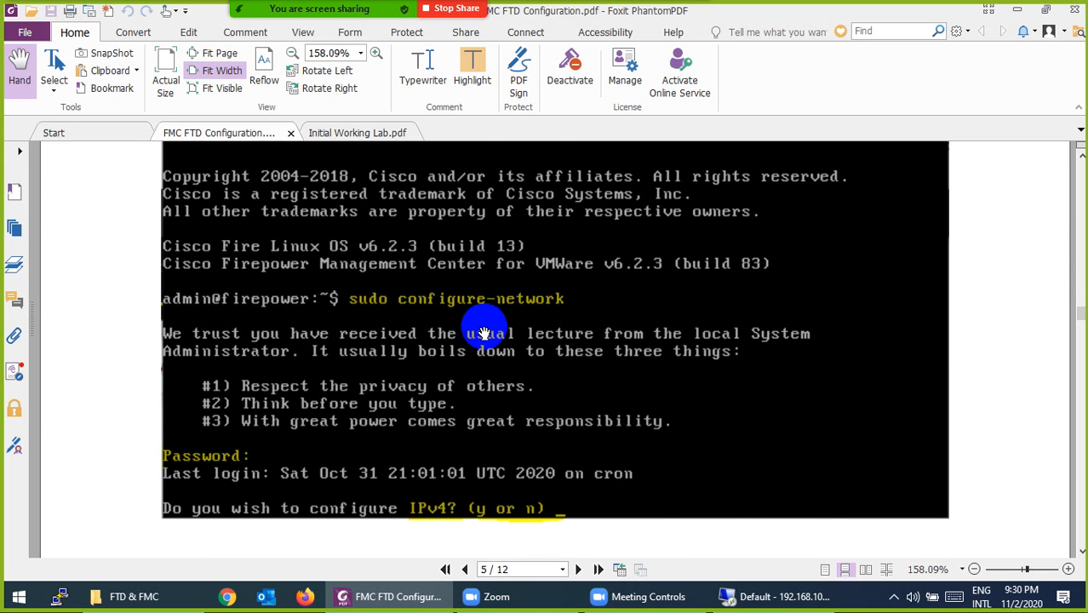
scroll(483, 349, down, 2)
scroll(384, 353, down, 6)
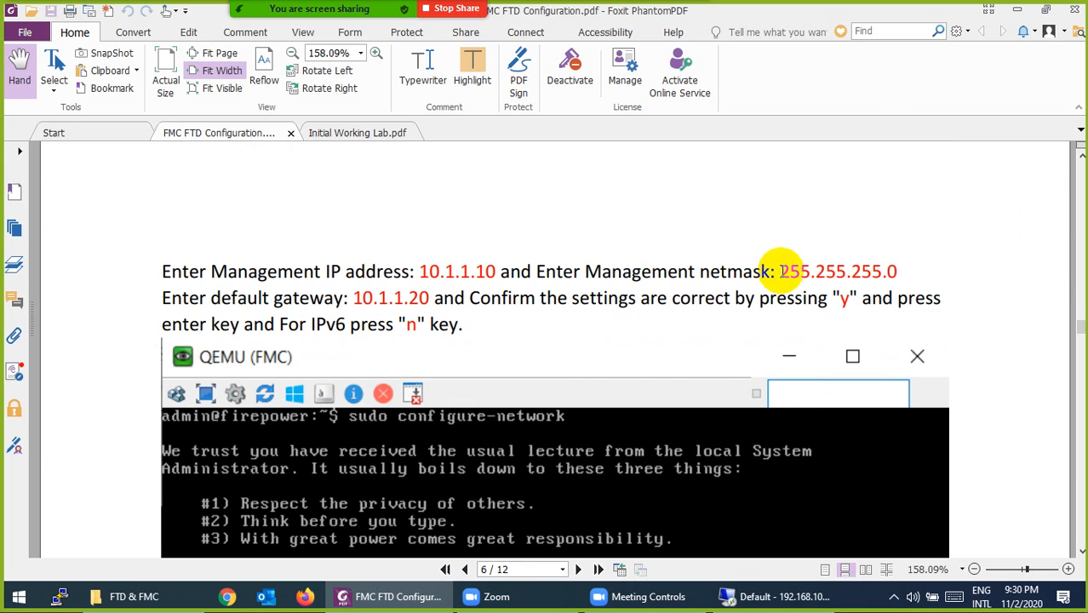
scroll(413, 298, down, 3)
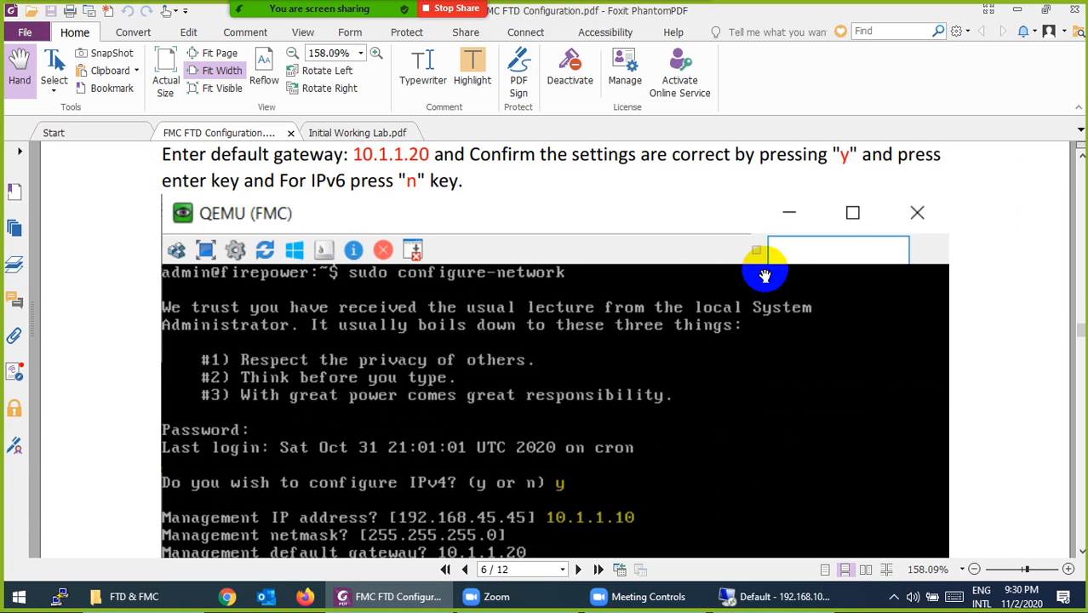
scroll(408, 228, down, 6)
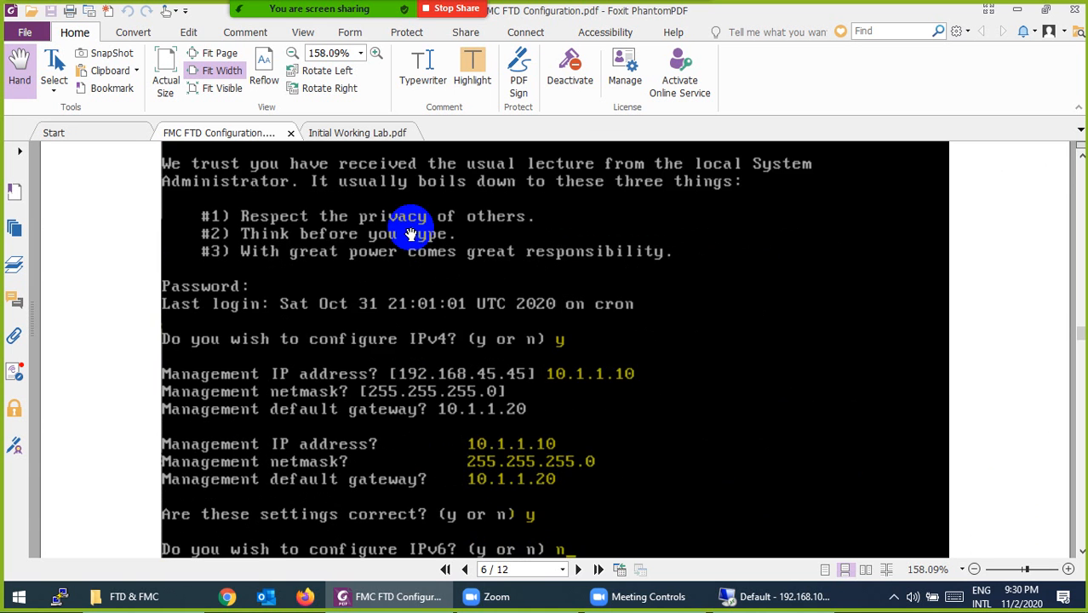
scroll(450, 316, down, 3)
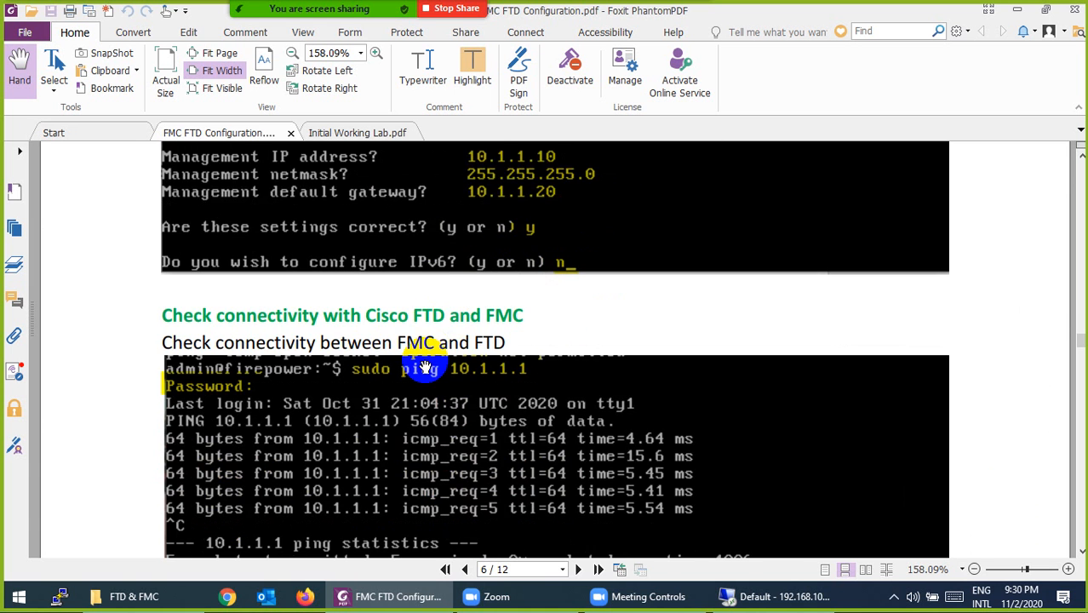
scroll(427, 362, down, 1)
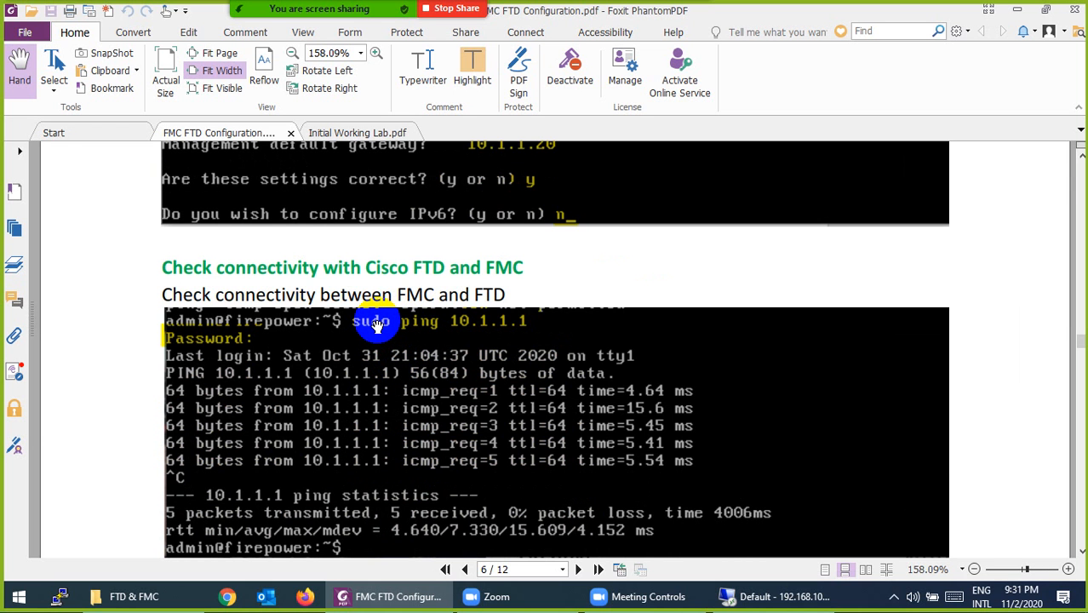
scroll(376, 325, down, 10)
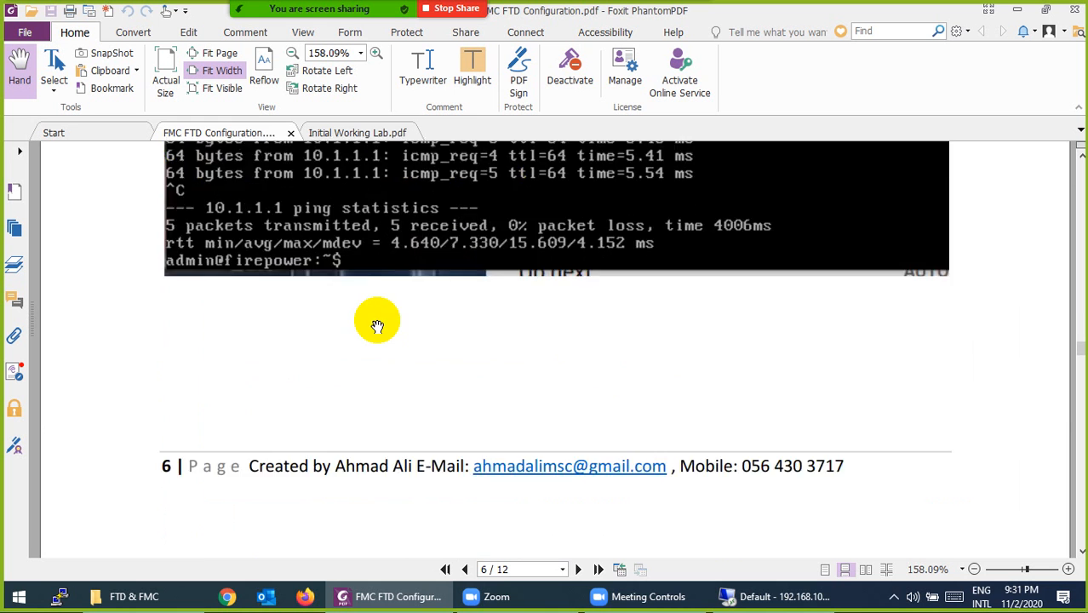
scroll(379, 322, down, 3)
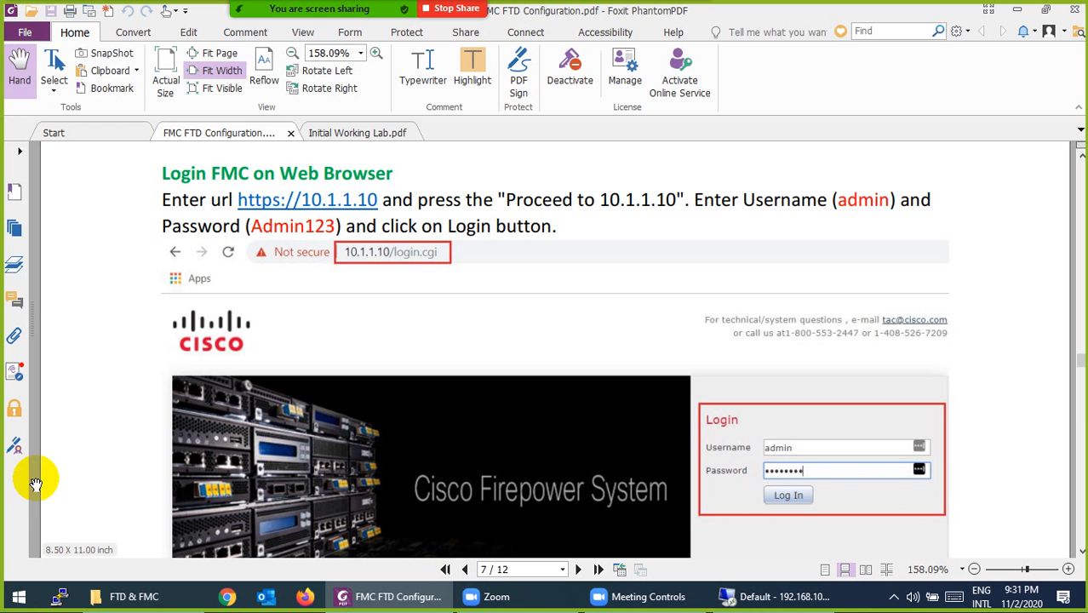
click(776, 596)
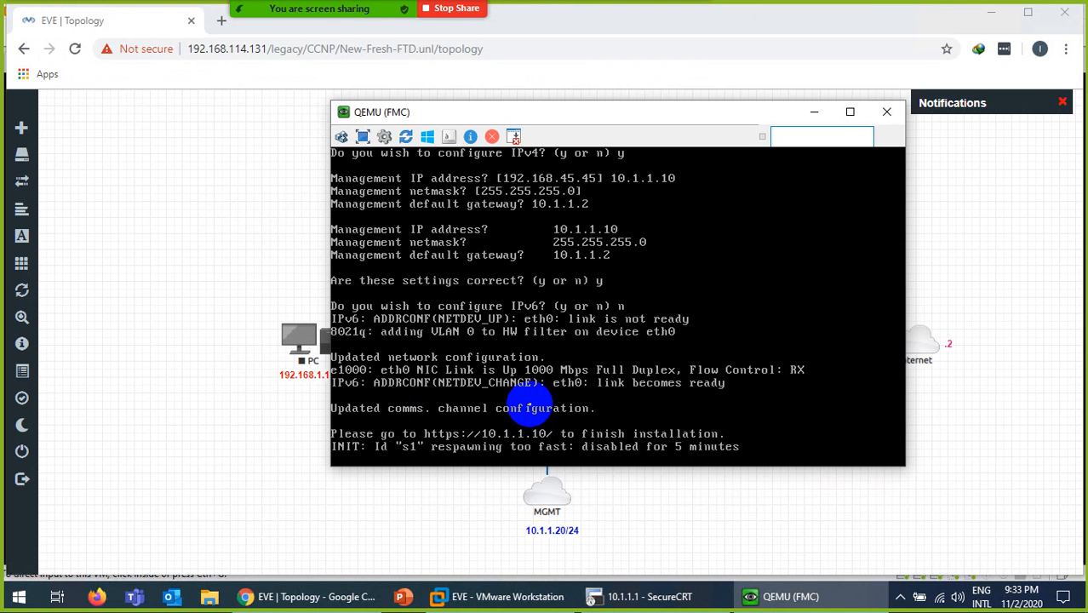
- Ping 10.1.1.1 and 10.1.1.20 from the FMC console to confirm reachability
key(Return)
key(ctrl+l)
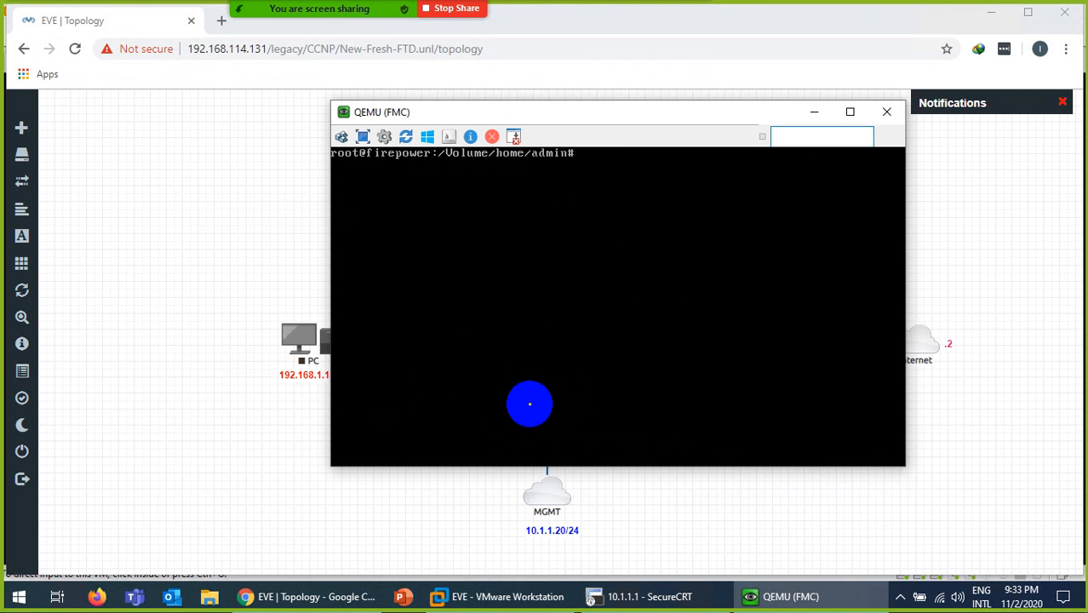
key(Return)
text(ping)
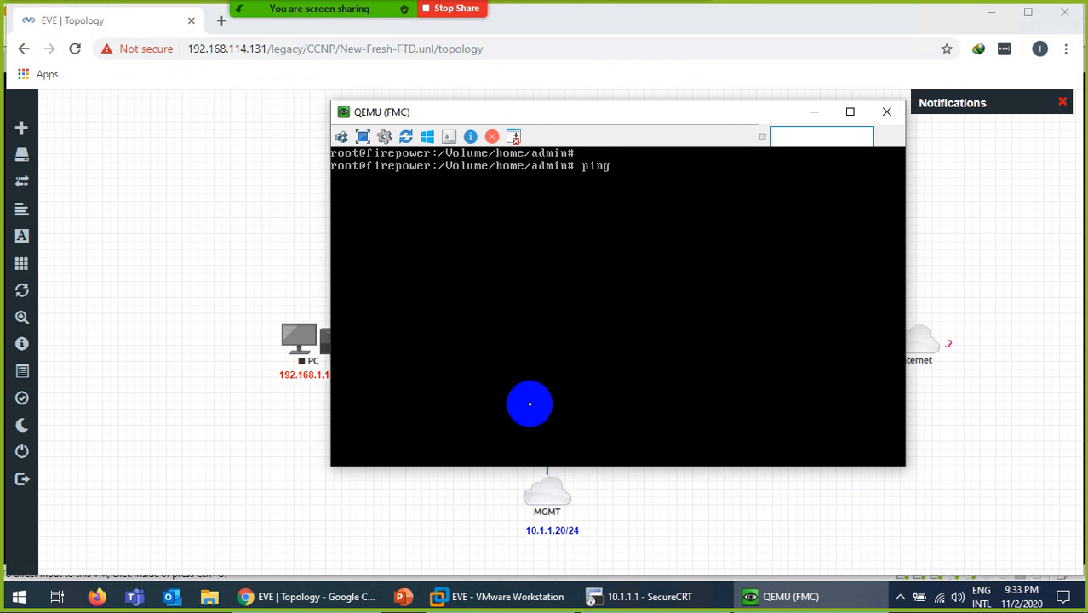
text( 10.1.1.1)
key(Return)
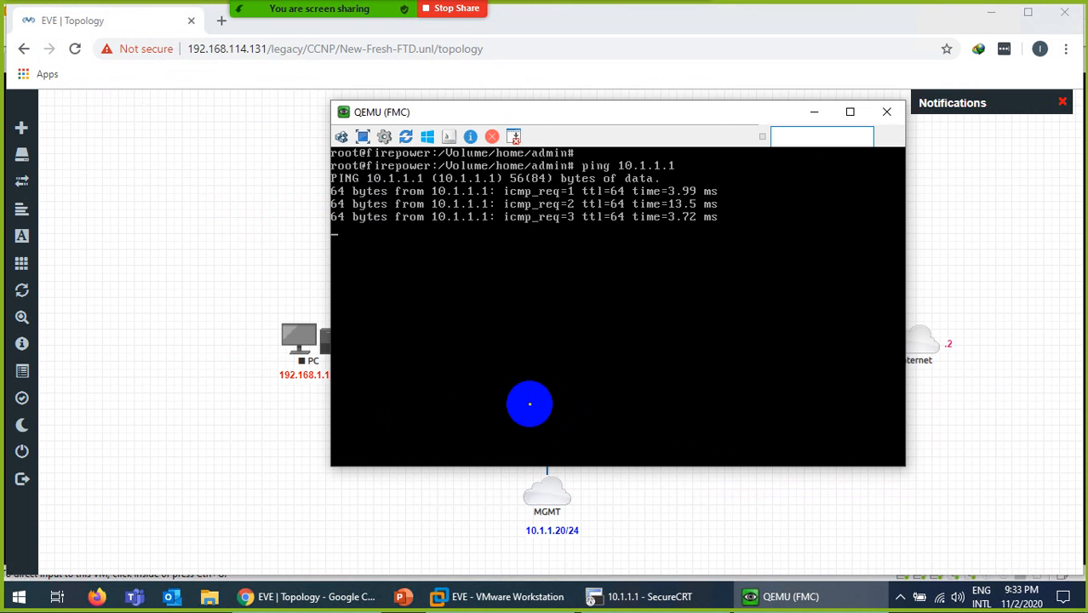
key(ctrl+c)
key(Up)
text(20)
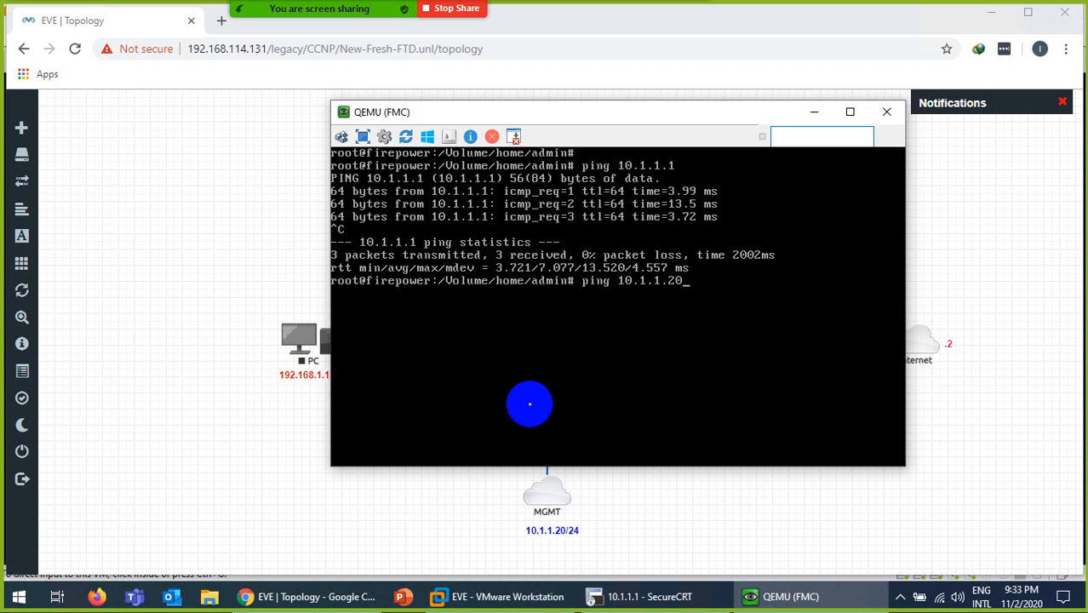
key(Return)
key(ctrl+c)
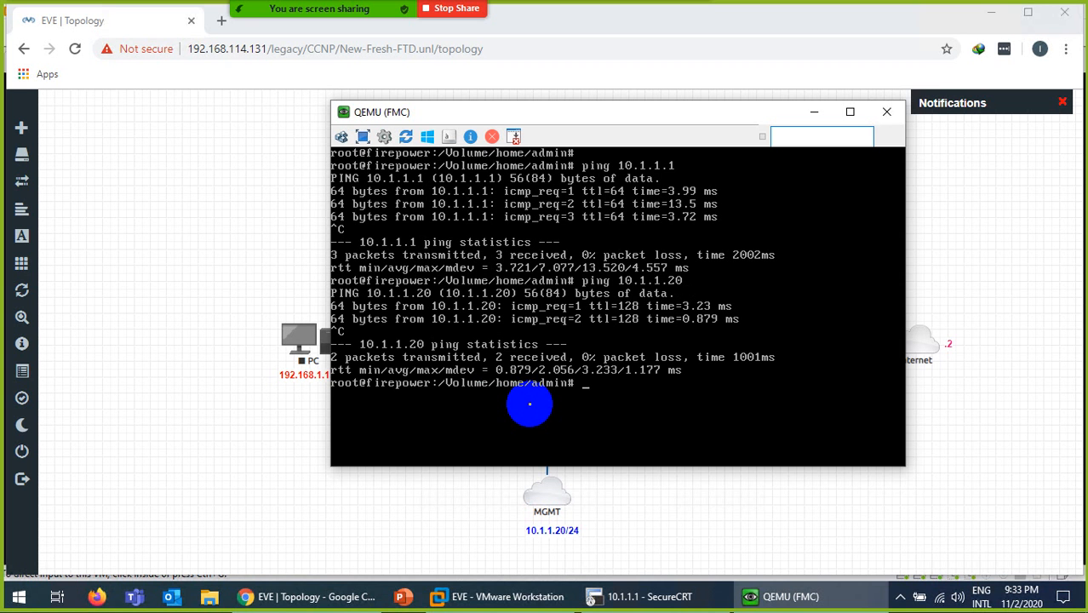
- Ping the FMC's own address 10.1.1.10, then clear the screen and close the console
key(Up)
key(BackSpace)
key(BackSpace)
text(10.1.1.10)
key(Return)
key(ctrl+c)
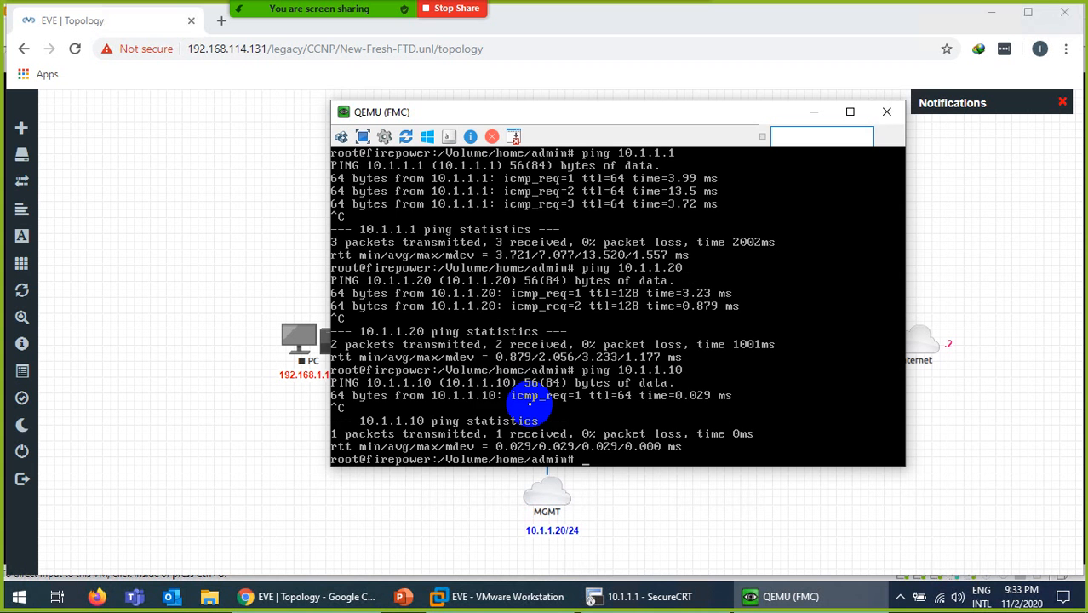
key(ctrl+l)
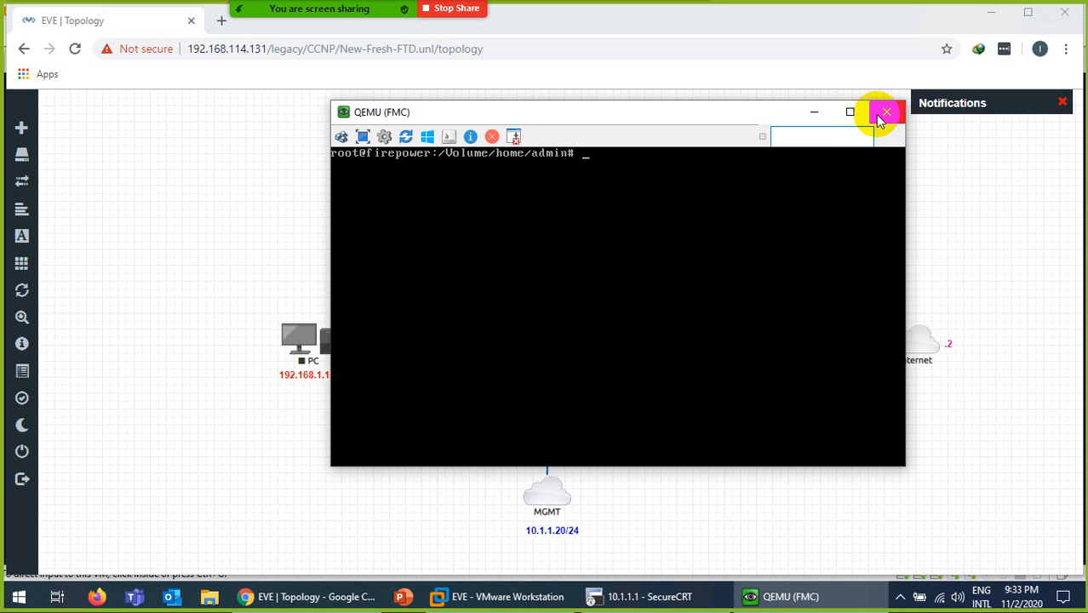
click(885, 114)
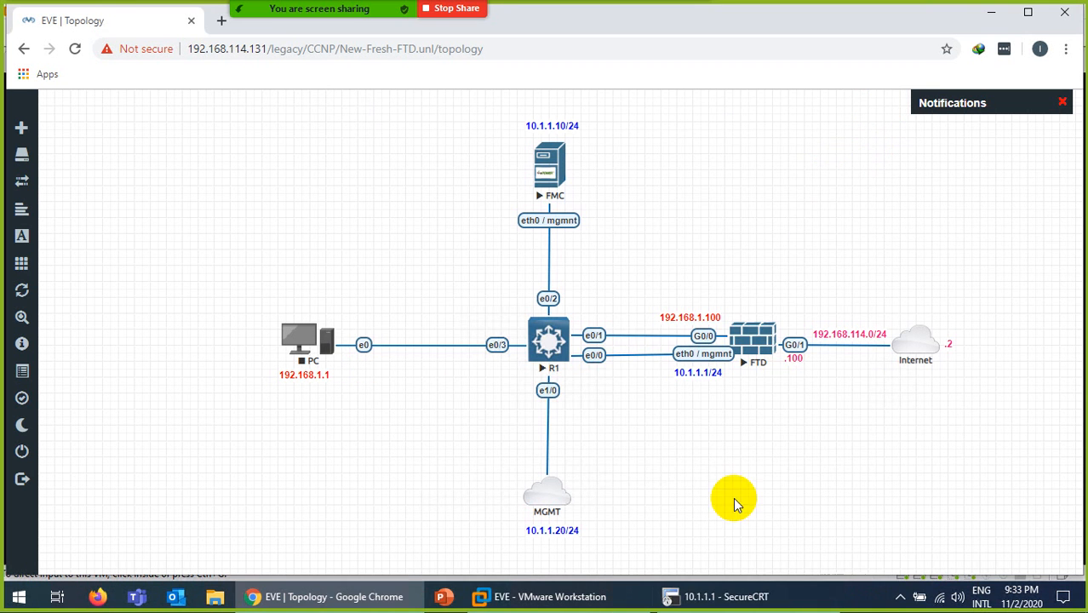
click(733, 600)
click(737, 603)
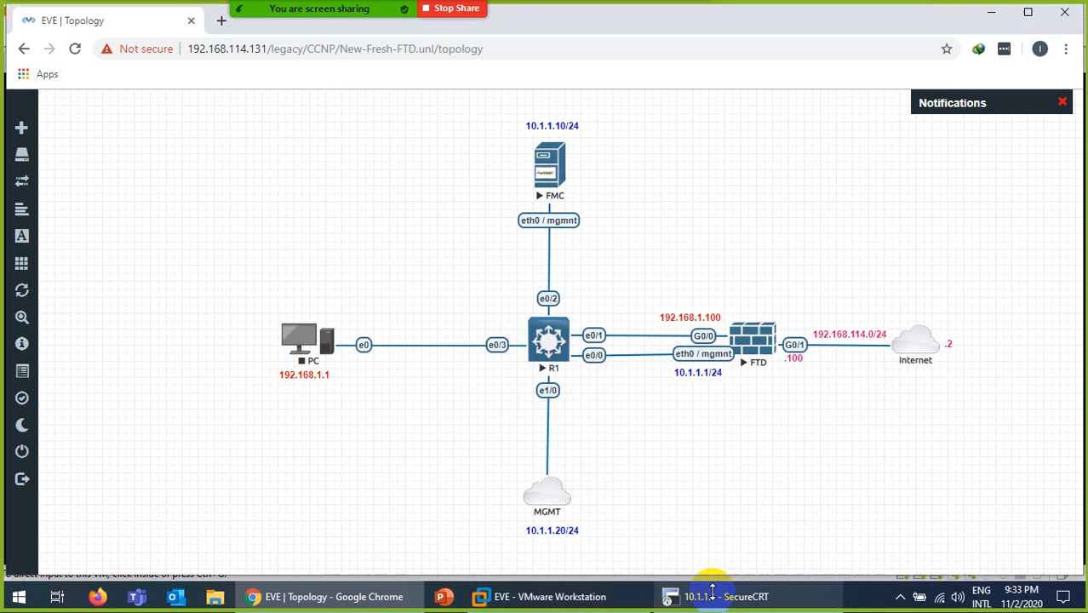
click(220, 22)
text(http)
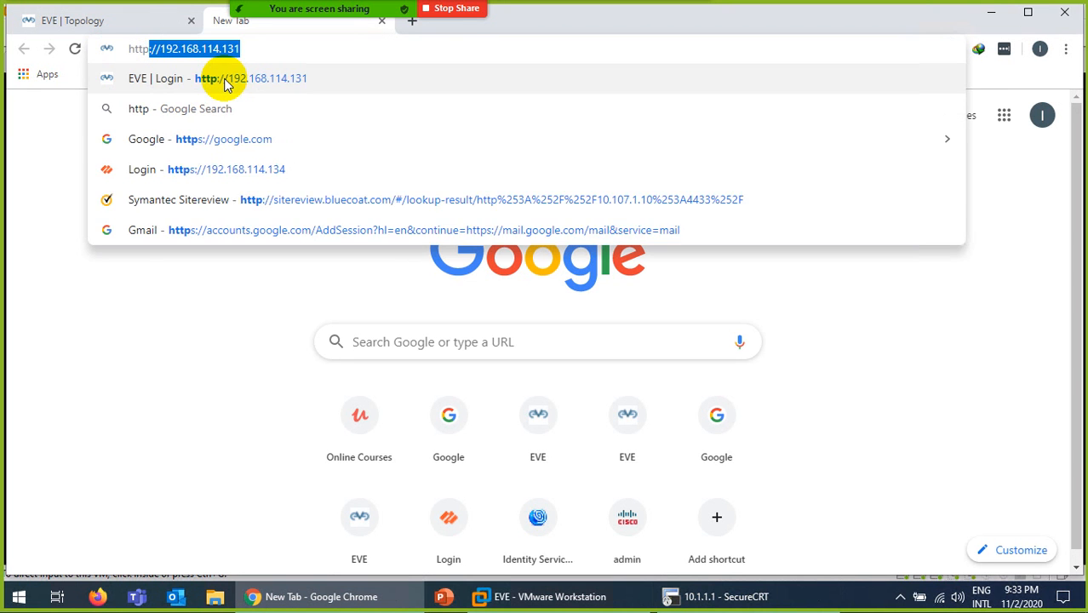
text(s://10)
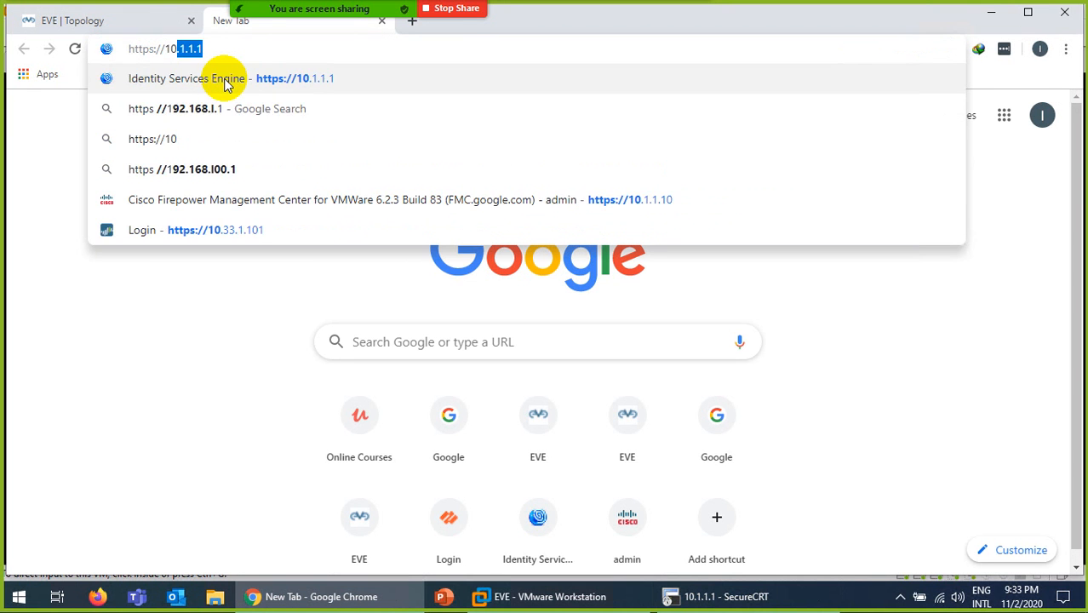
text(.1.1.10)
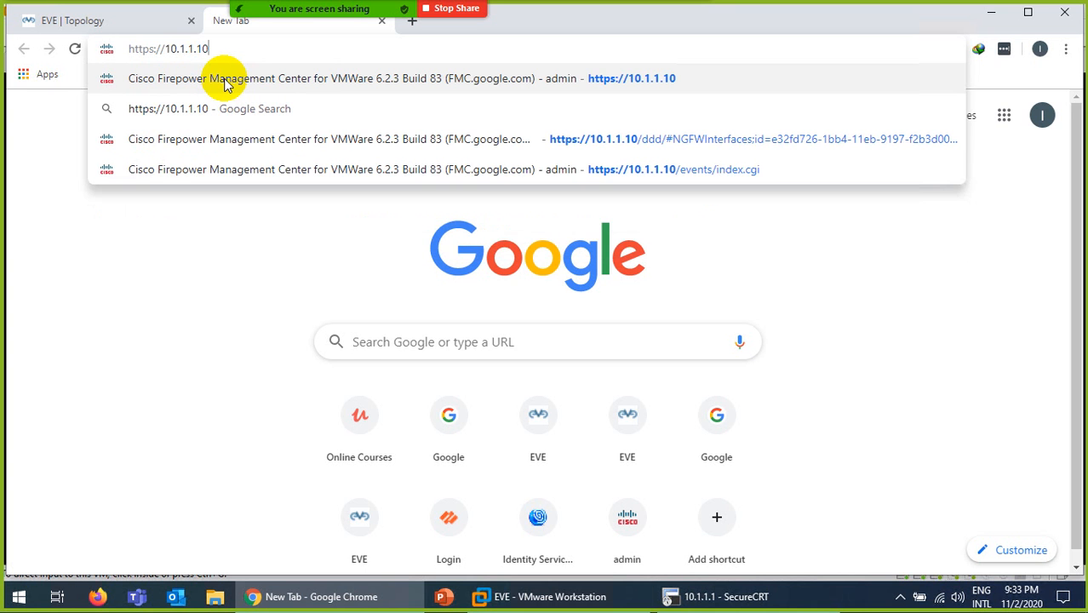
key(Return)
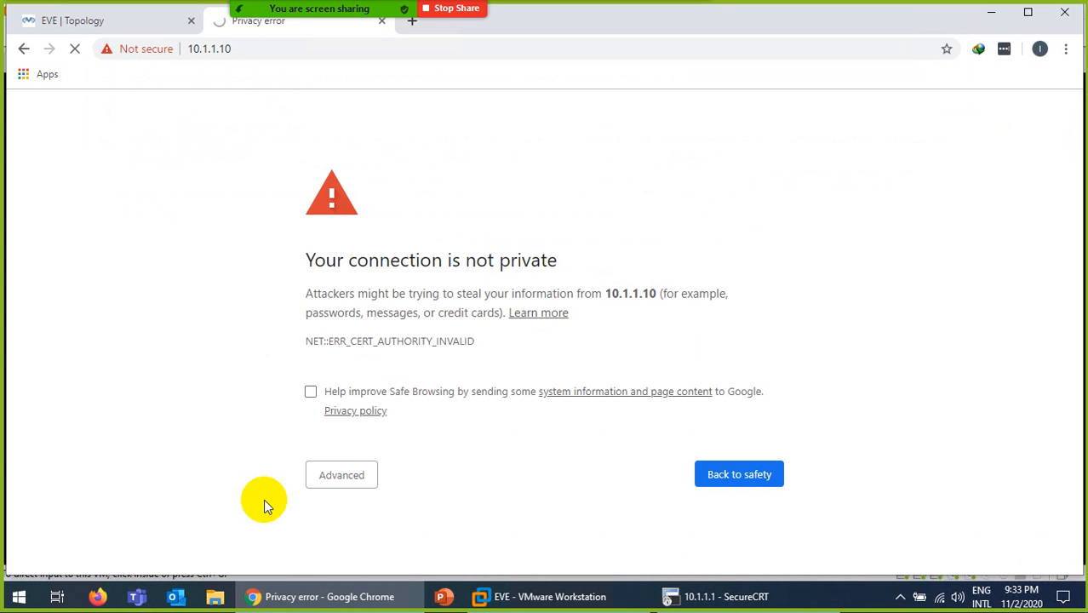
click(328, 477)
scroll(238, 205, down, 1)
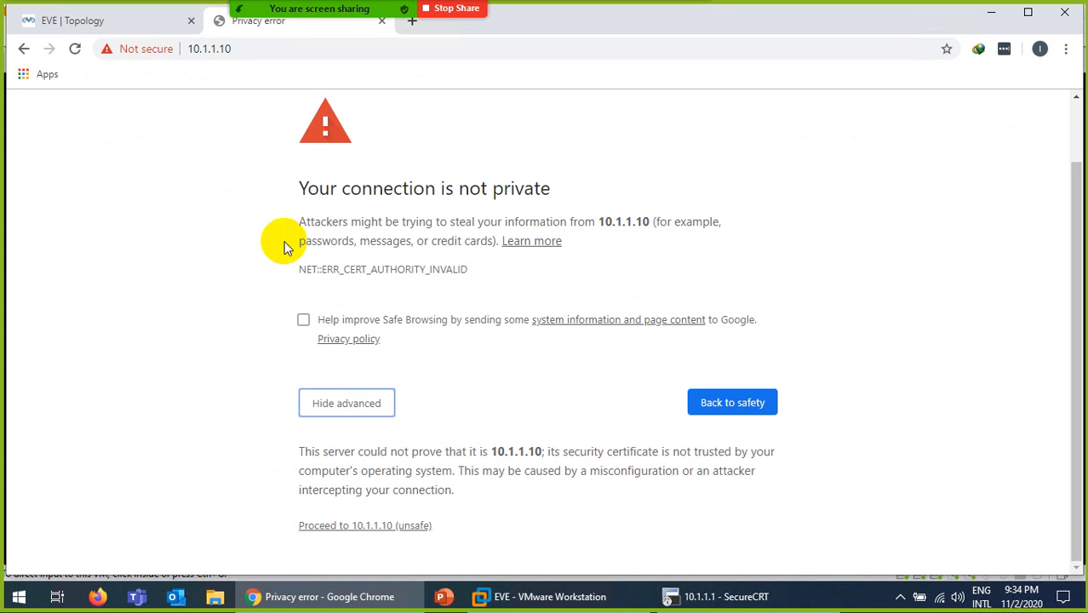
click(372, 528)
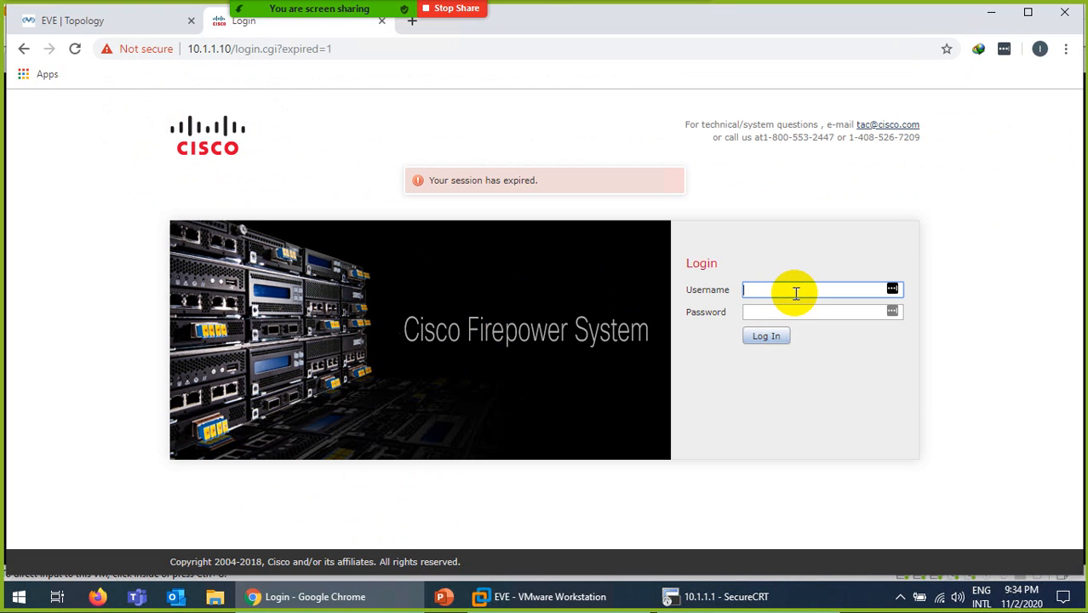
- Sign in to the FMC web interface as admin with its password, then check the EVE topology tab
text(admin)
key(Tab)
text(Ad)
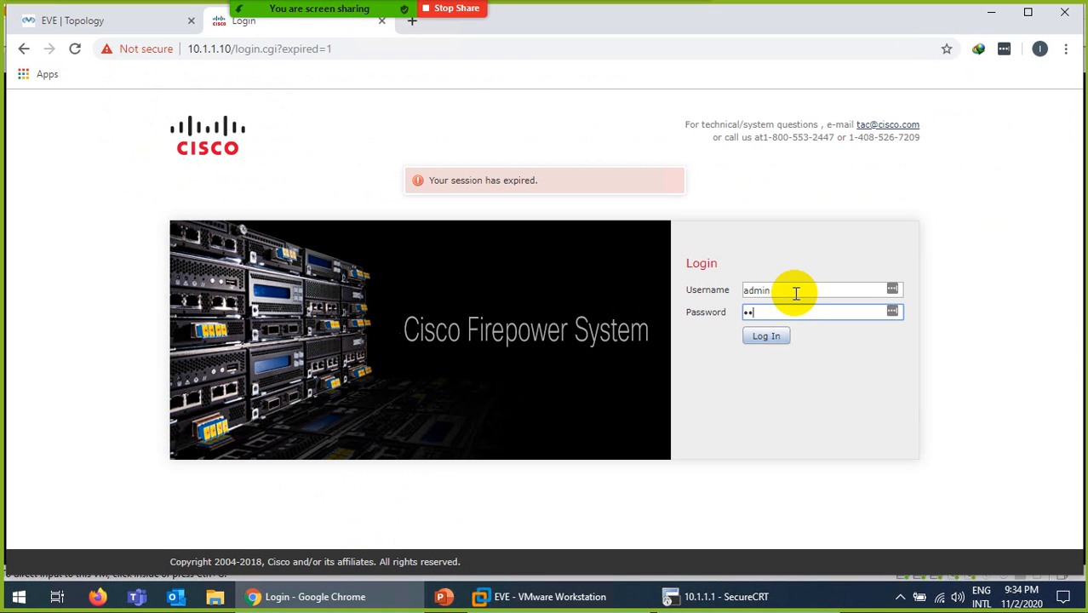
text(min123)
click(769, 336)
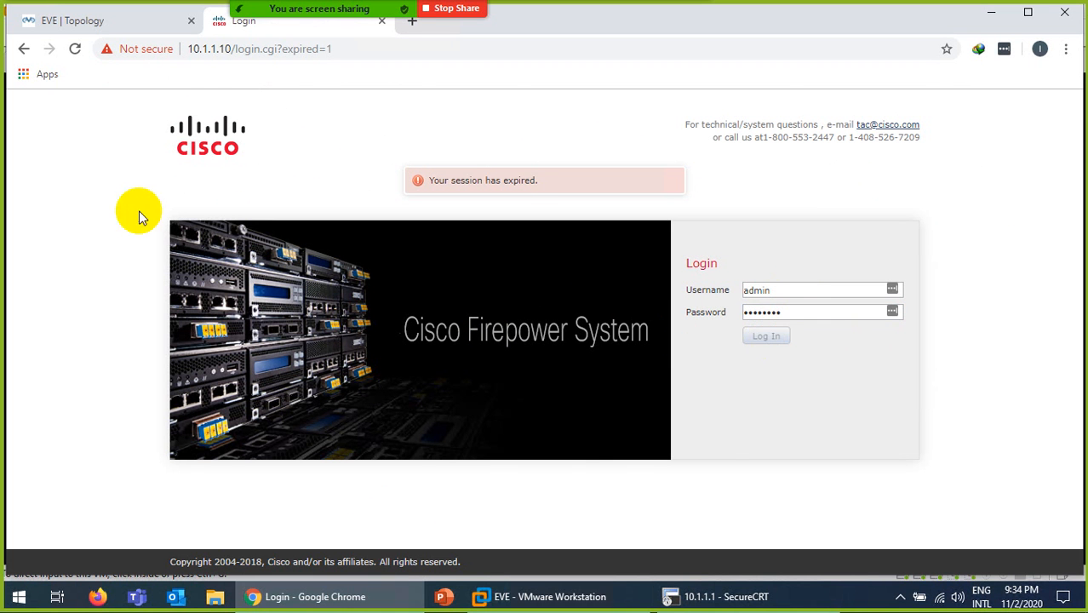
click(86, 22)
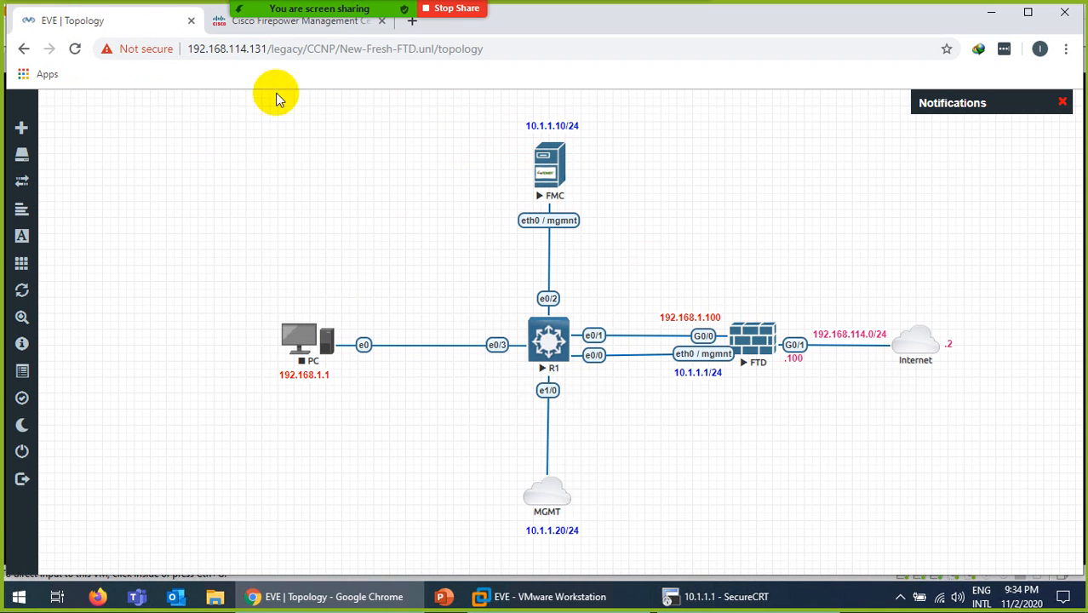
click(218, 21)
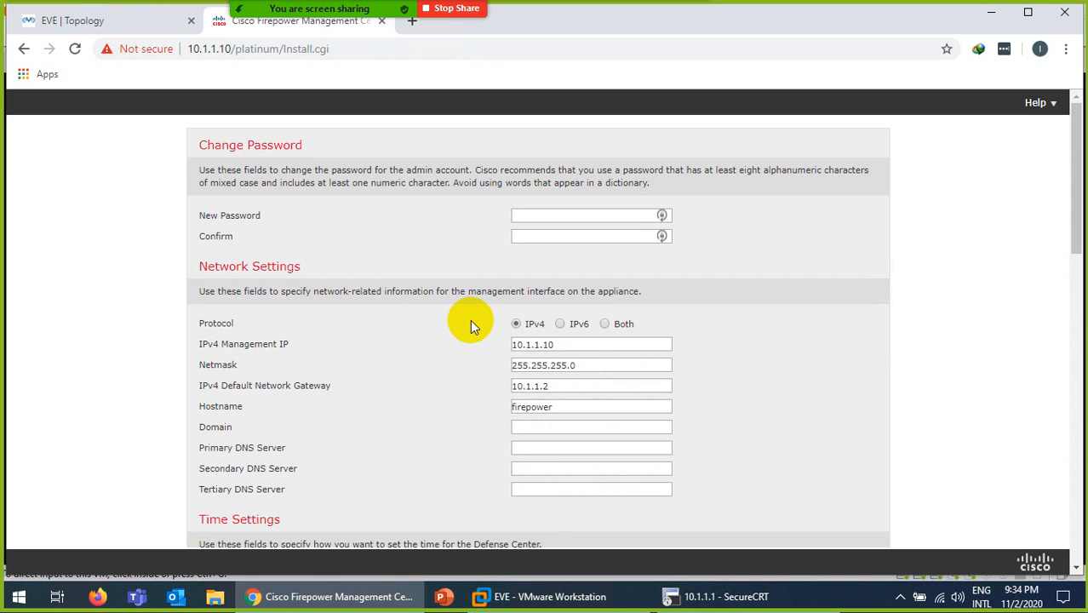
- Enter the new admin password and confirm it
click(519, 218)
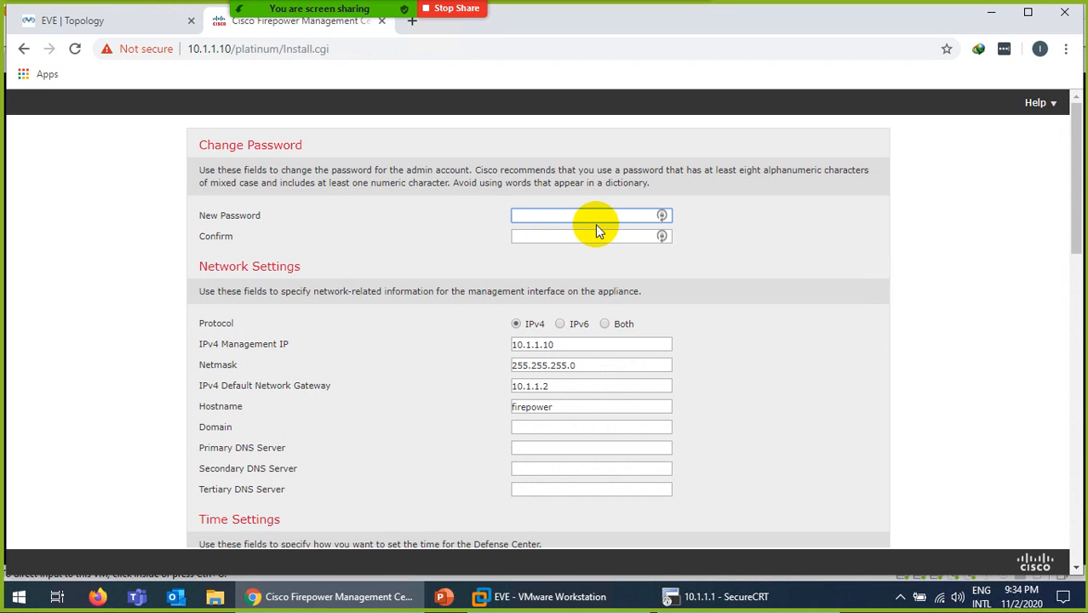
text(*********)
key(Tab)
text(*****)
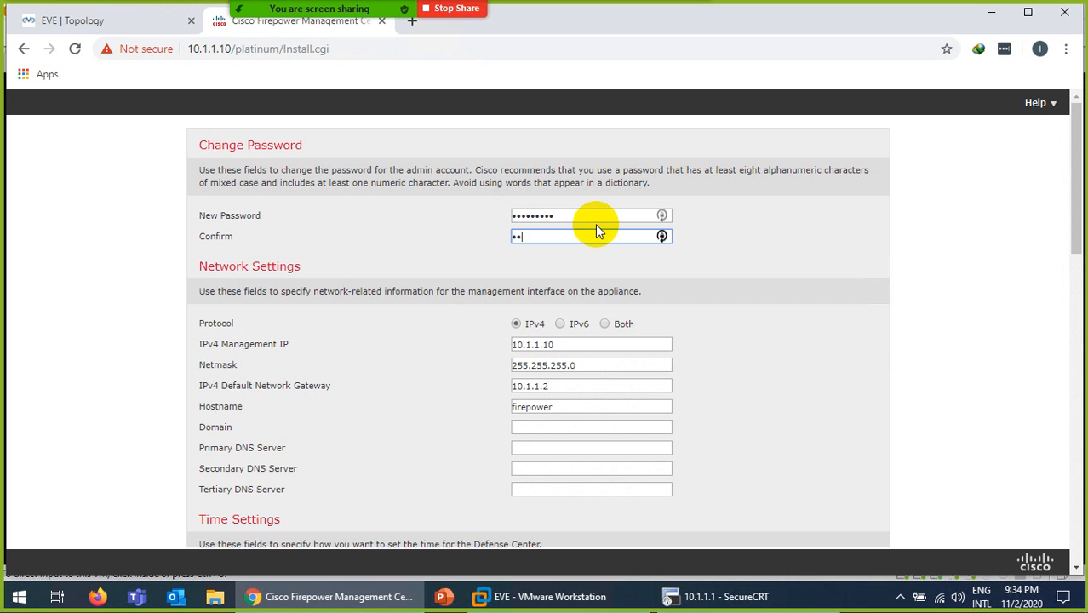
text(****)
- Replace the default hostname firepower with FMC
scroll(572, 274, down, 1)
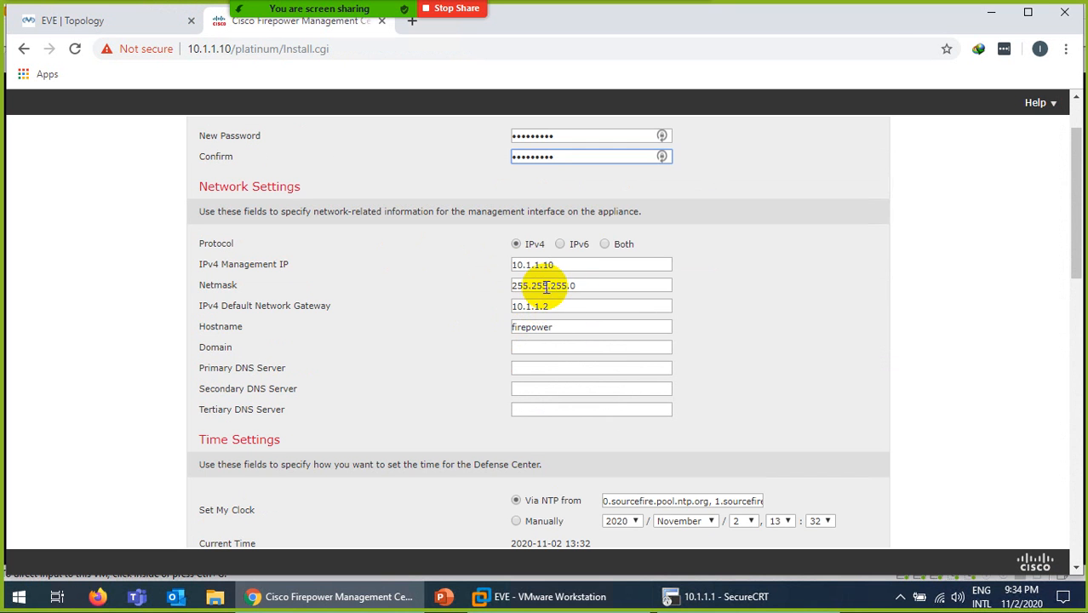
drag(564, 265, 492, 266)
drag(564, 305, 498, 306)
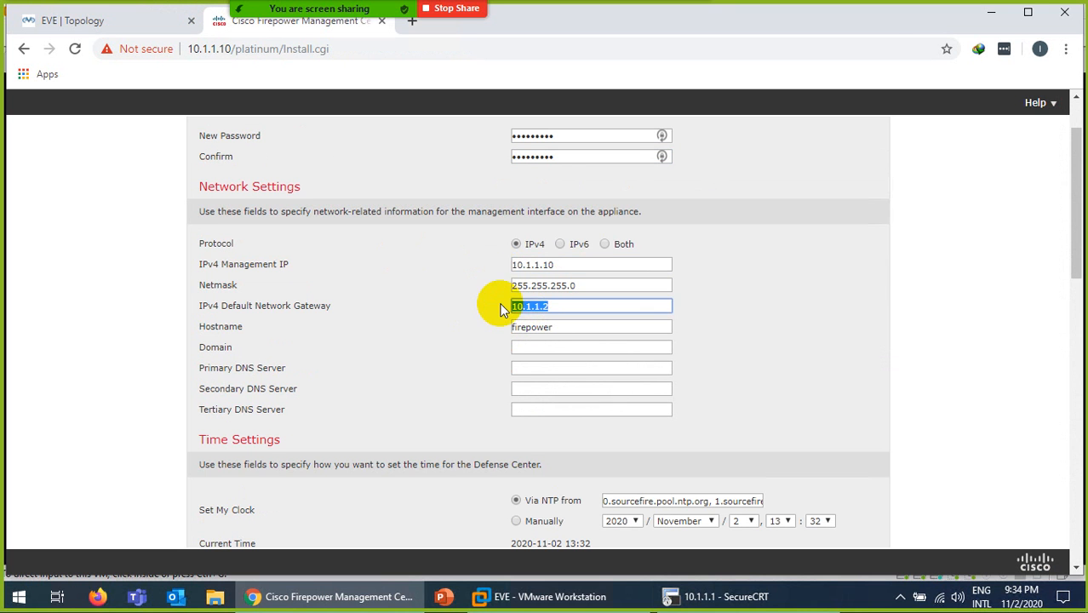
drag(554, 326, 458, 325)
text(FMC)
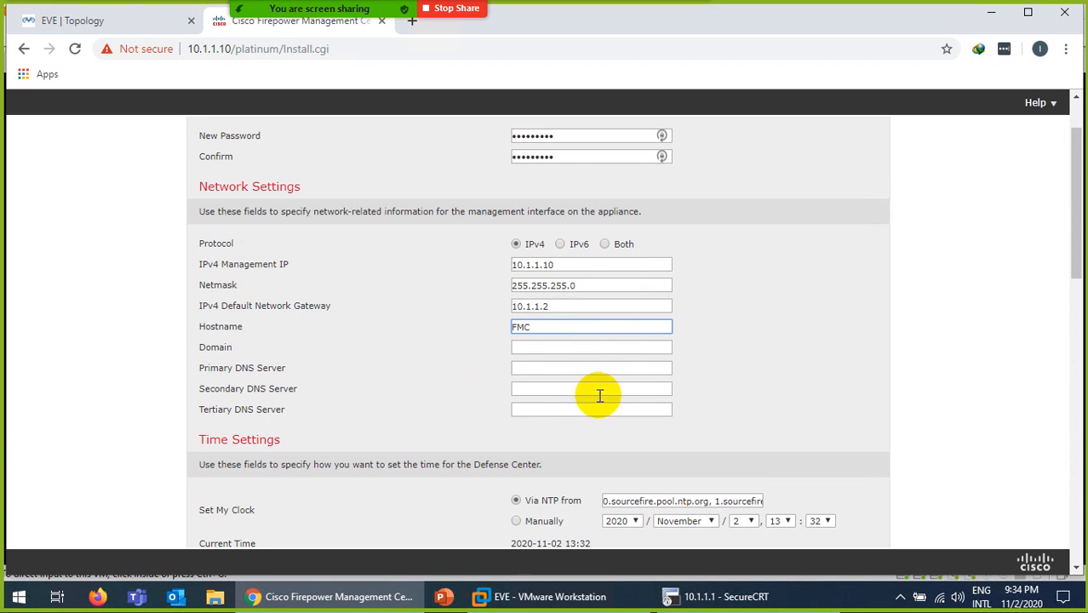
- Fill domain google.com and DNS servers 8.8.8.8, 1.1.1.1 and 8.8.4.4 from saved suggestions
click(564, 347)
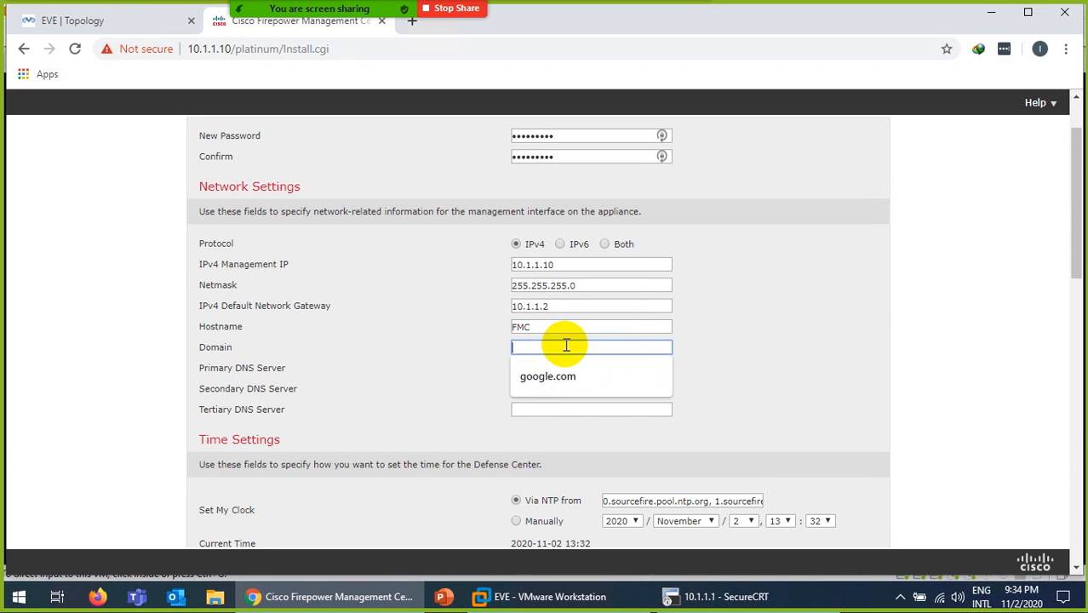
click(552, 373)
click(551, 373)
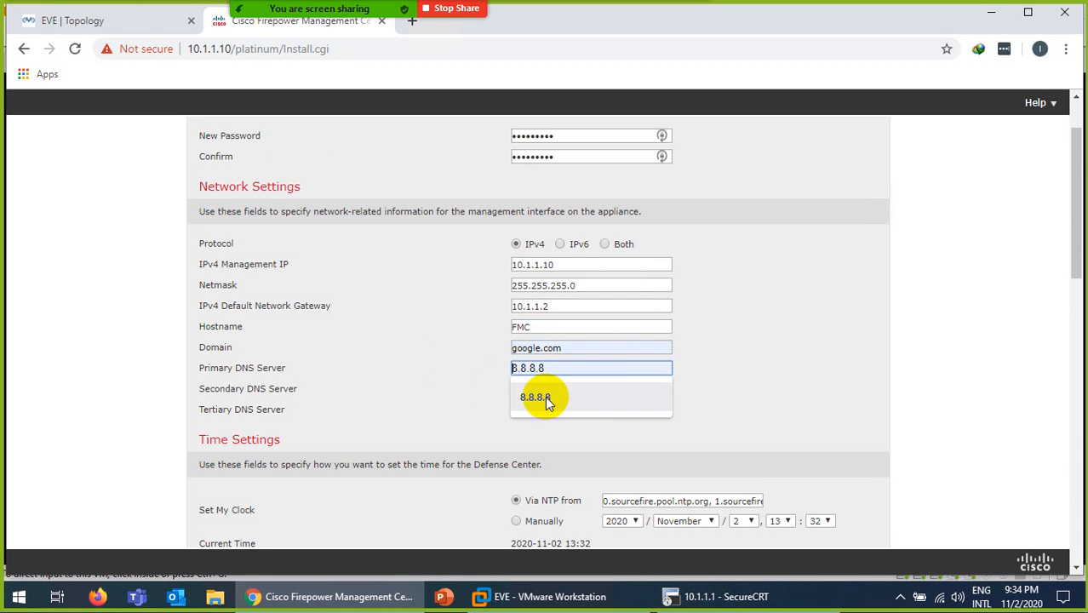
click(545, 396)
click(545, 389)
click(537, 417)
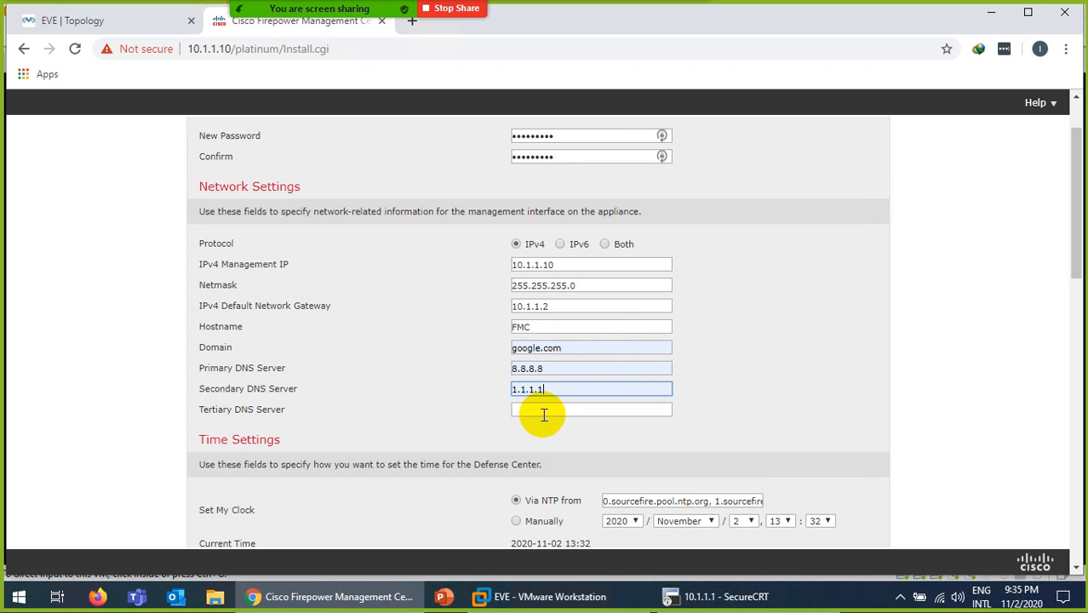
click(545, 409)
click(542, 439)
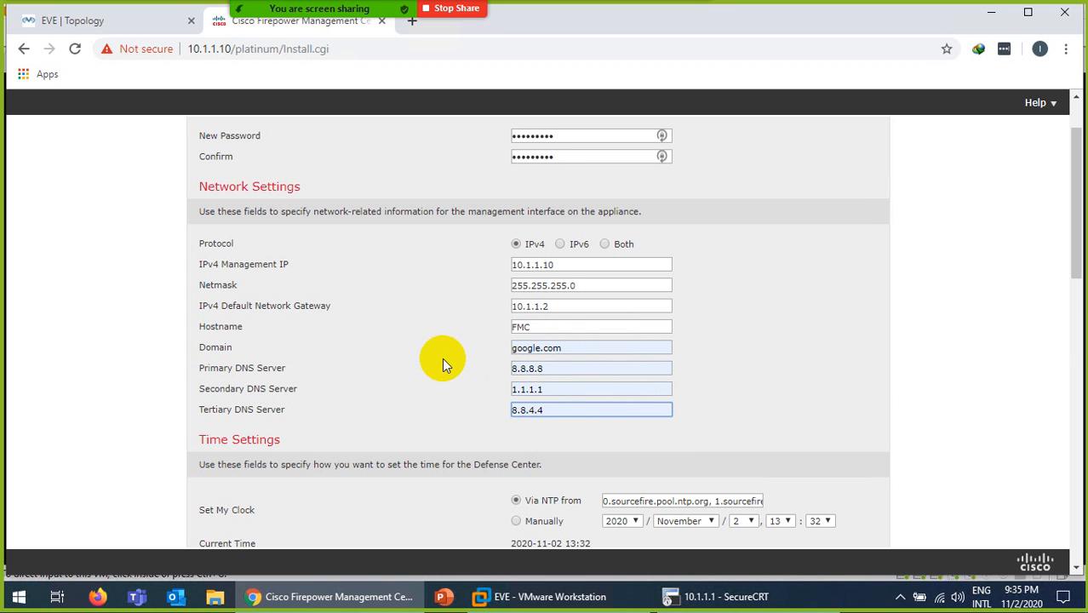
scroll(442, 364, down, 3)
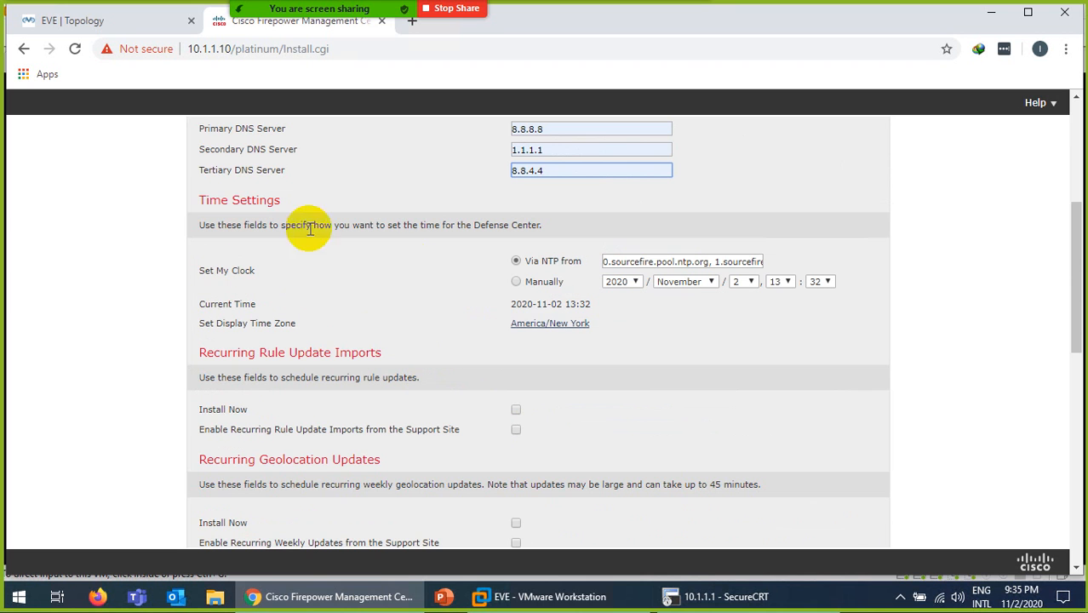
- Switch the display time zone from America/New York to Asia/Riyadh and save it
click(535, 325)
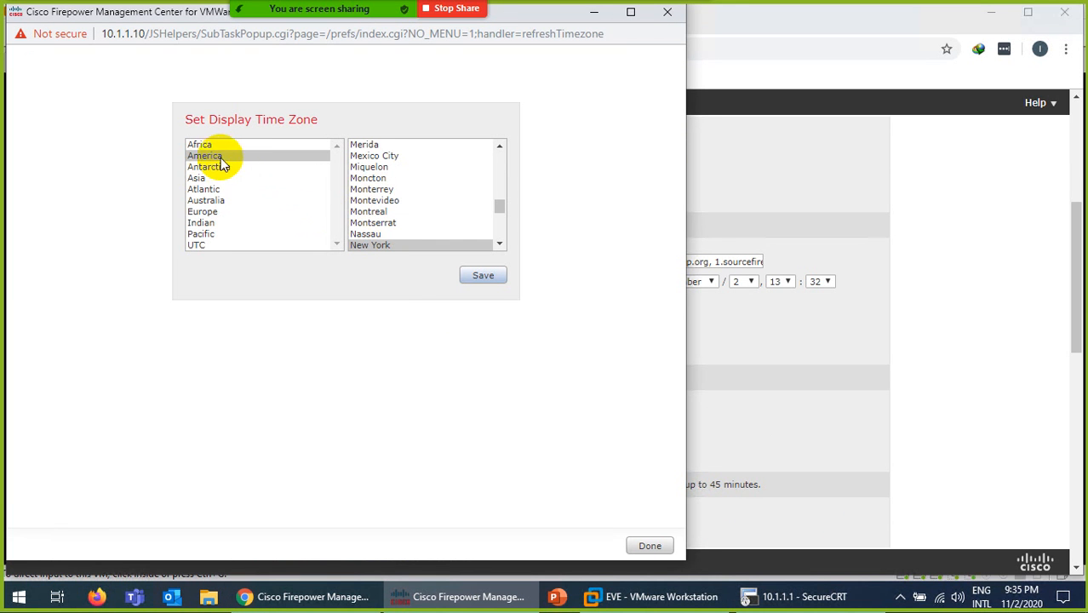
click(195, 180)
click(372, 200)
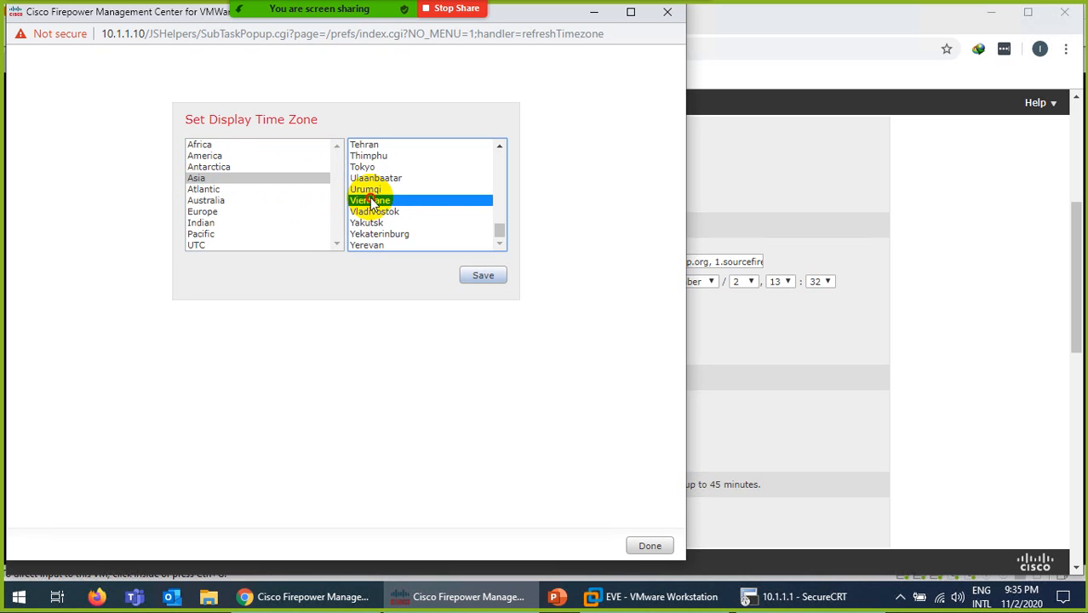
key(r)
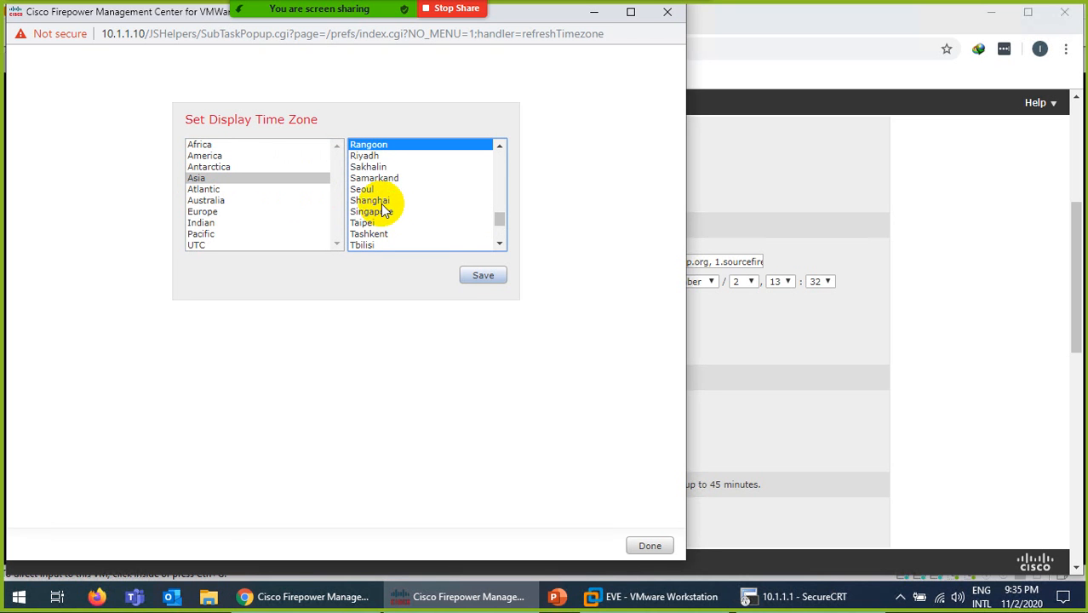
click(366, 157)
click(479, 276)
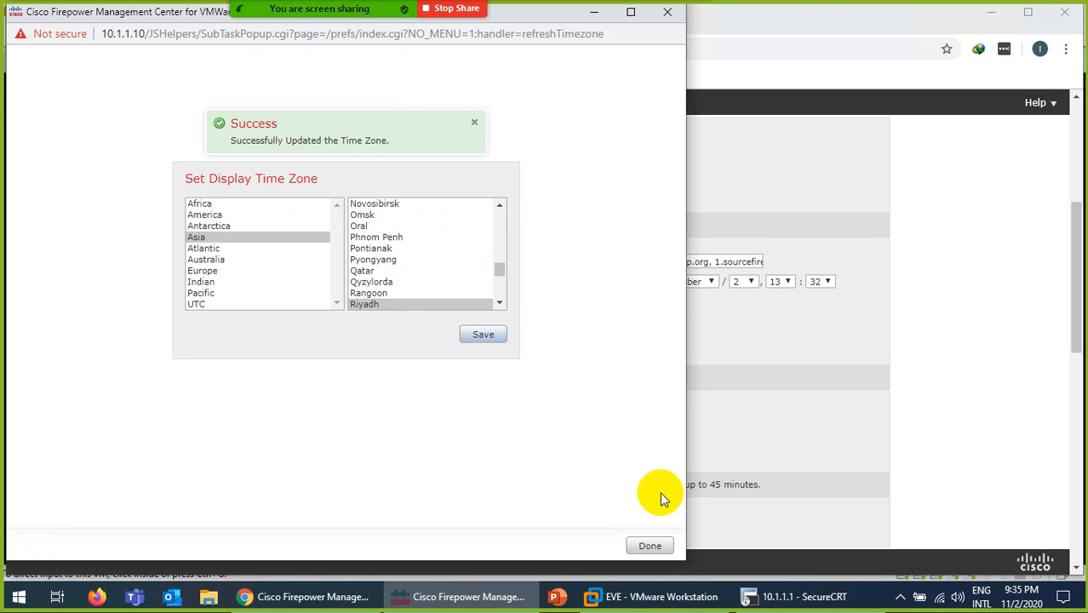
click(650, 546)
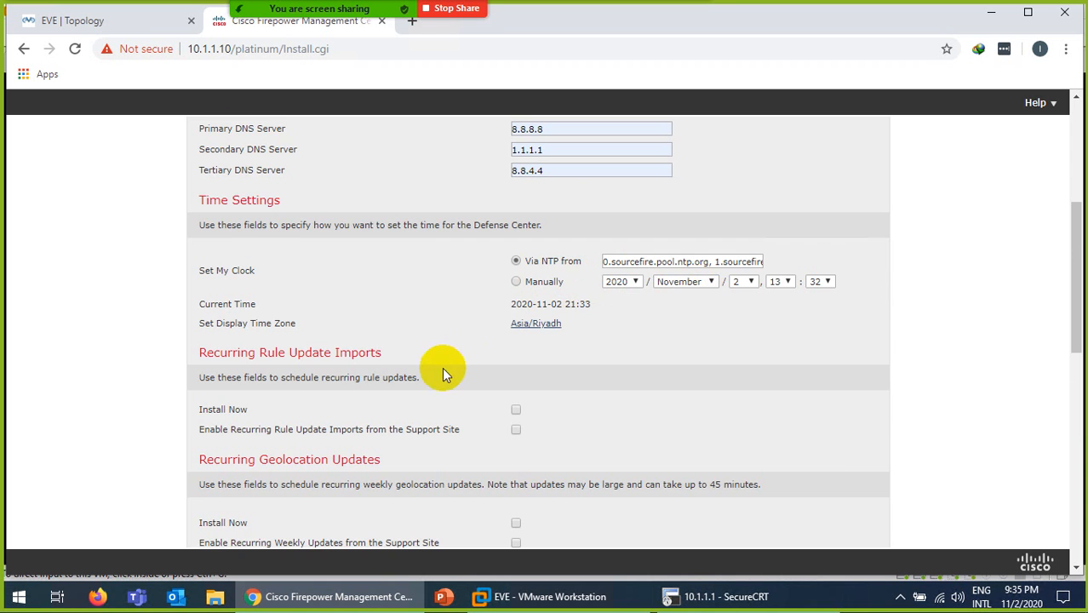
- Scroll past License Settings to the final section of the EULA text
scroll(442, 367, down, 3)
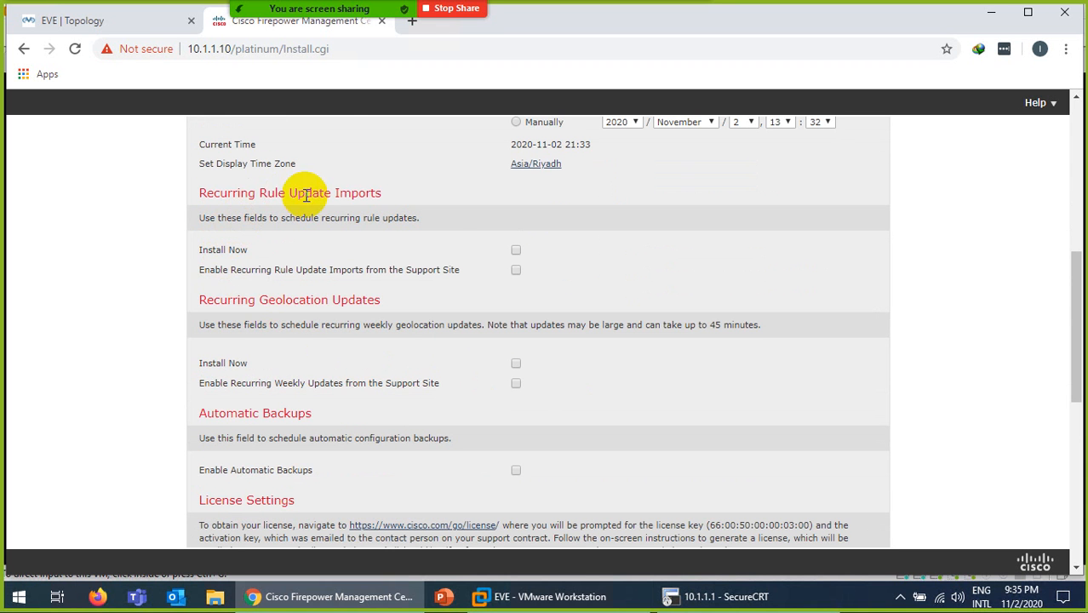
scroll(355, 249, down, 1)
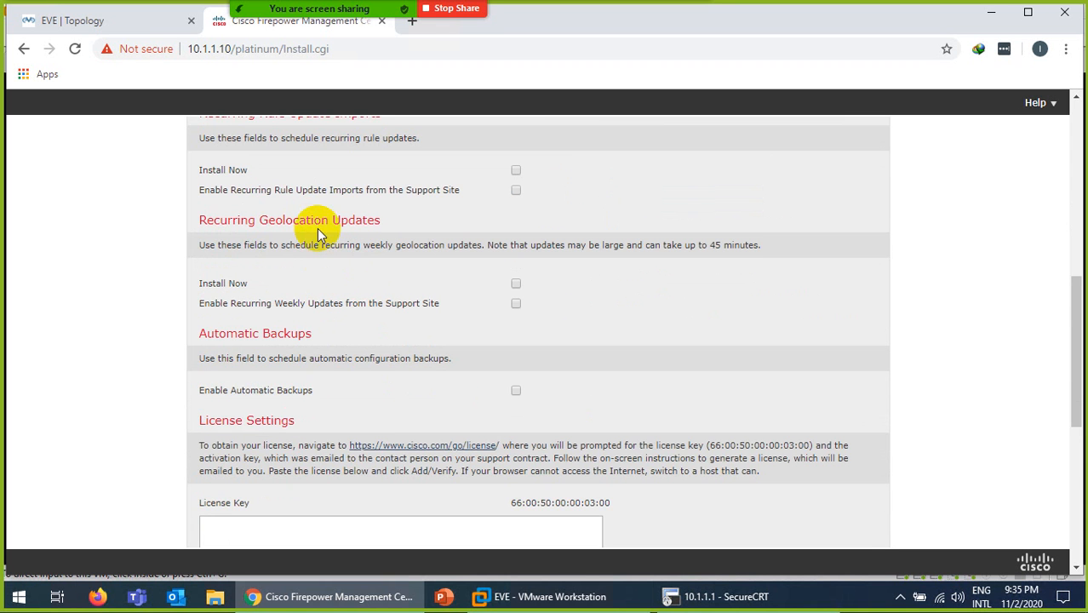
scroll(322, 412, down, 2)
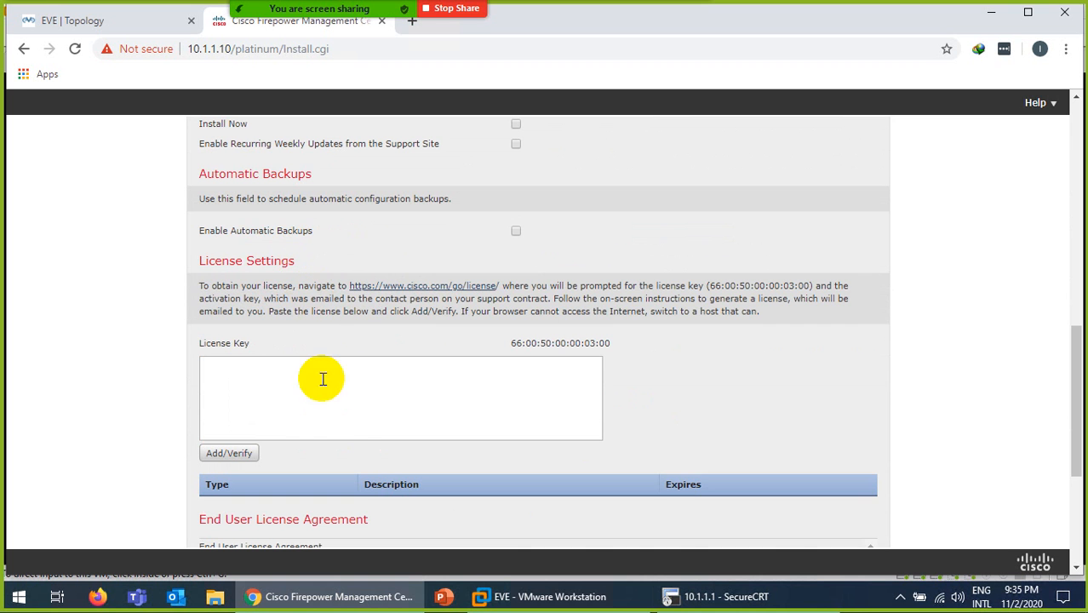
scroll(307, 355, down, 1)
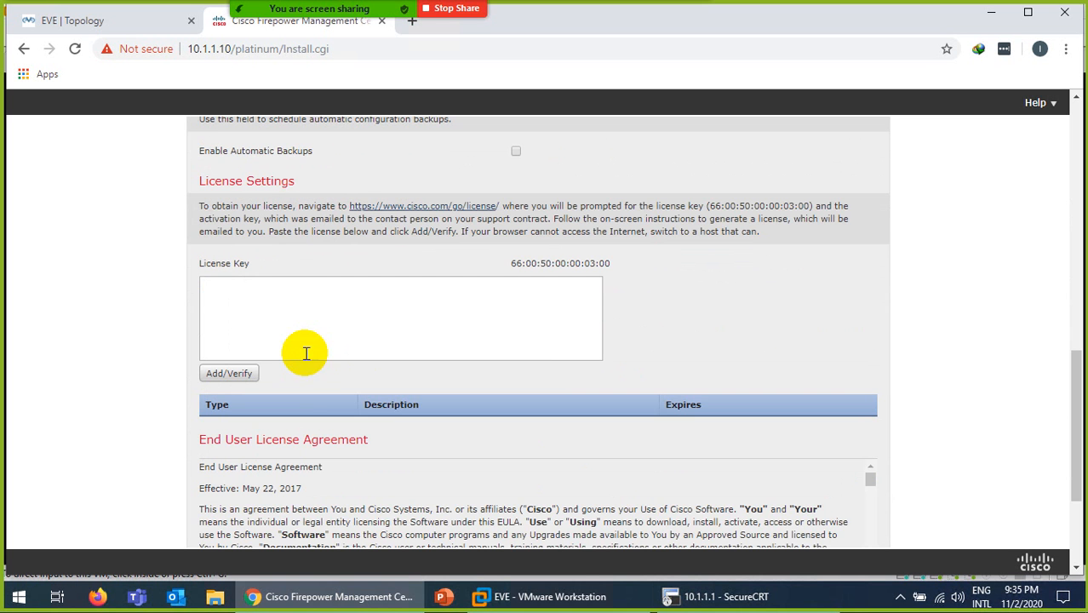
scroll(322, 353, down, 2)
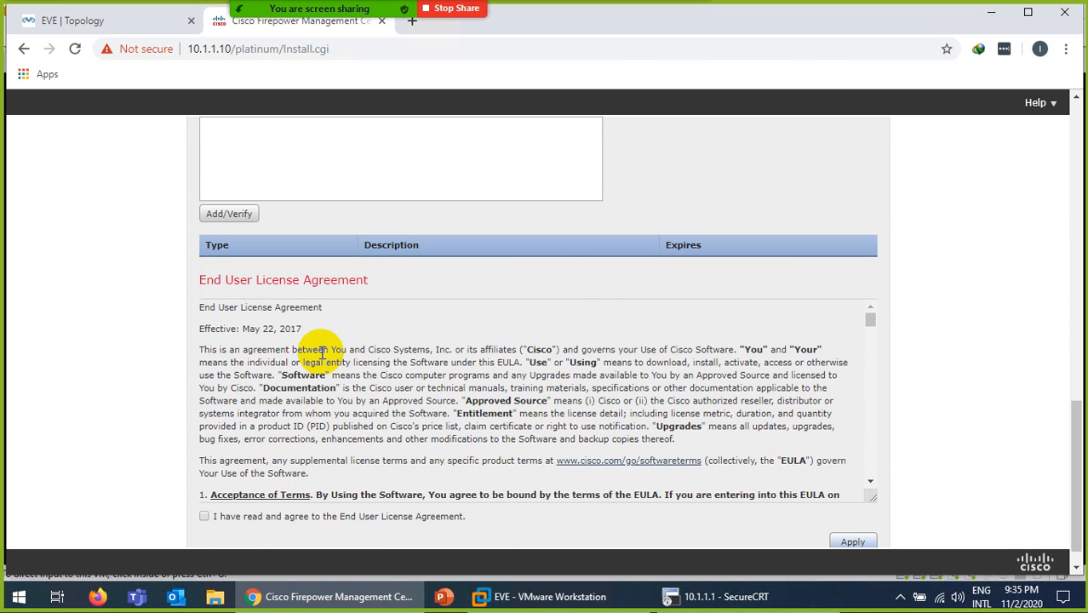
scroll(323, 353, down, 8)
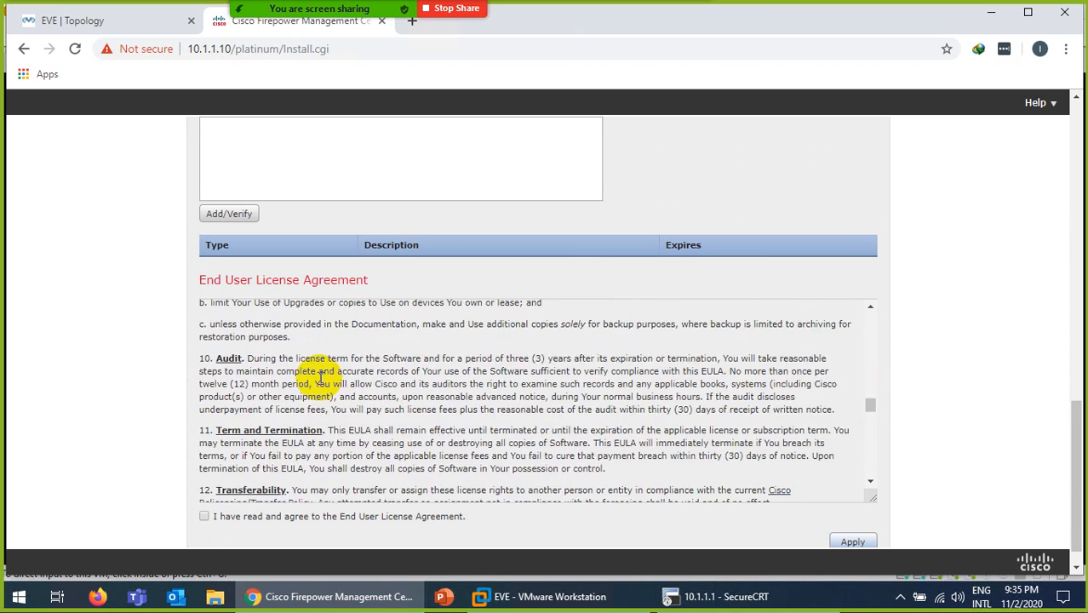
scroll(376, 388, down, 6)
scroll(396, 409, down, 1)
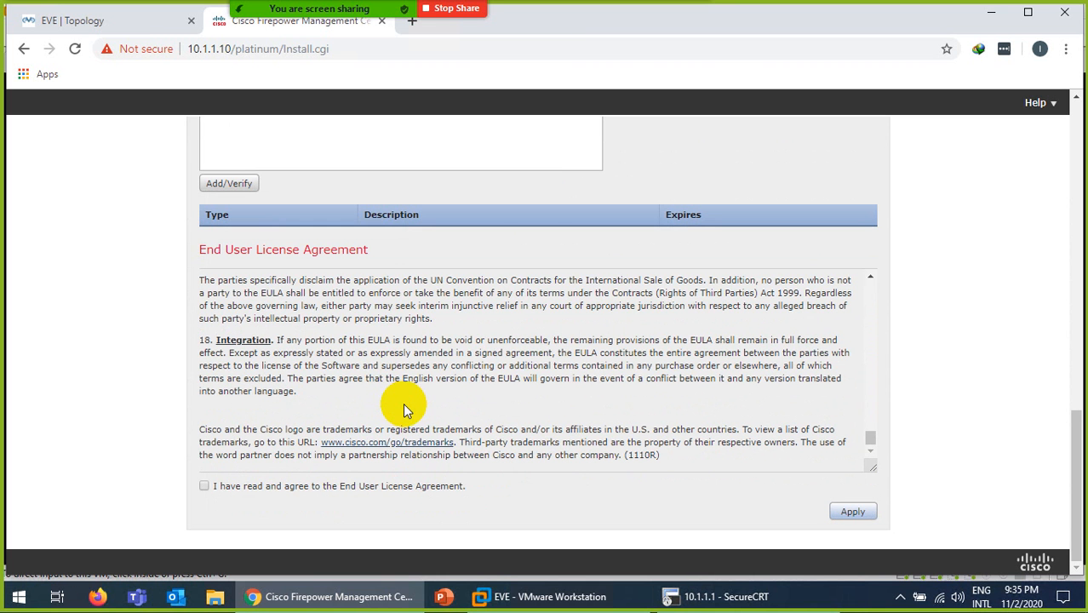
- Accept the EULA, apply the initial setup, and minimize the remote session
click(206, 485)
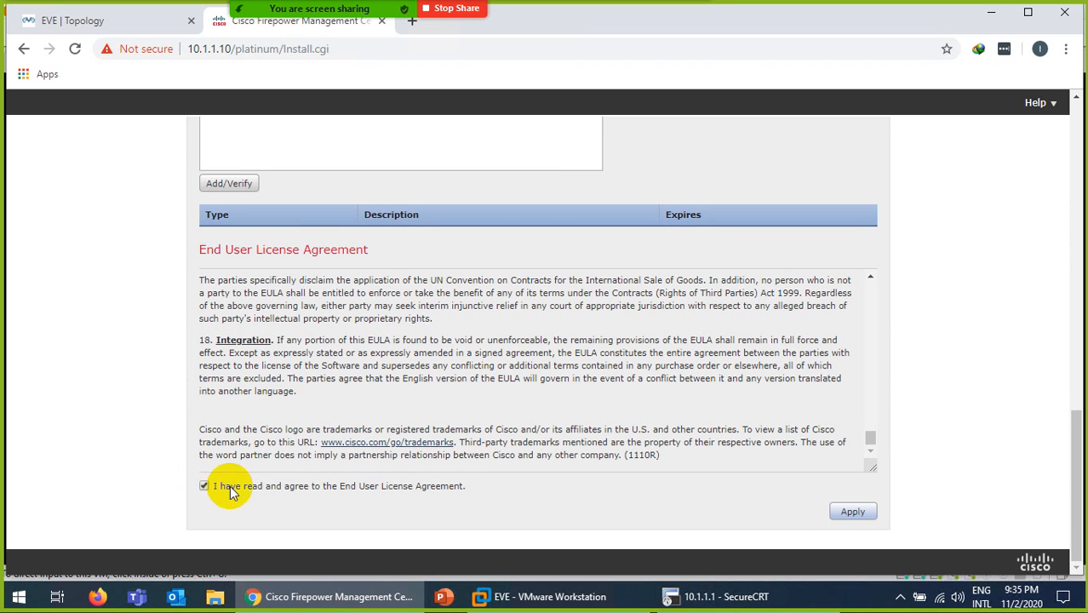
click(847, 513)
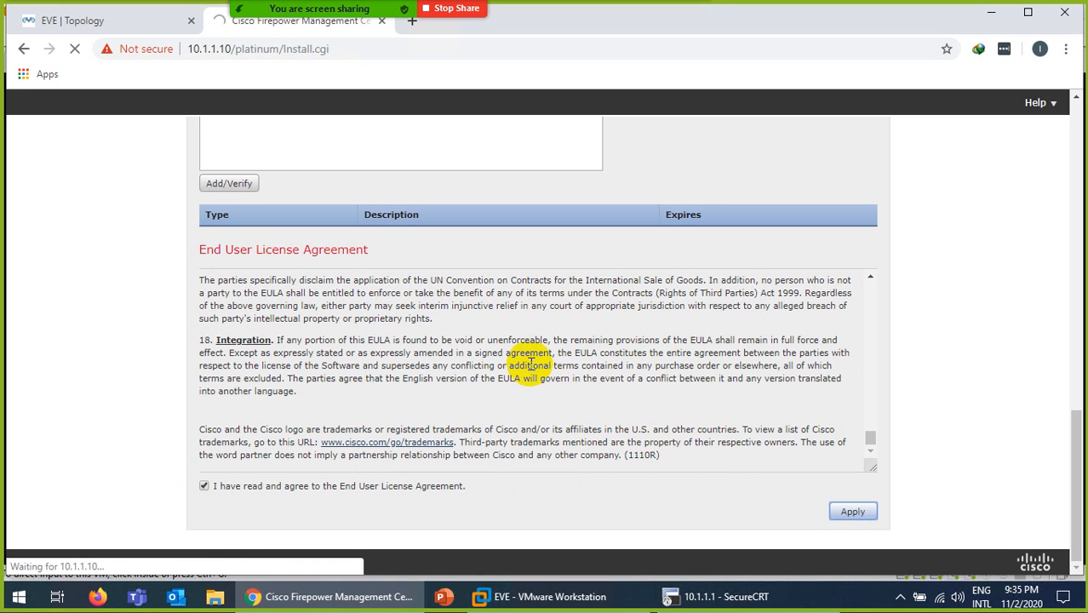
scroll(529, 362, up, 5)
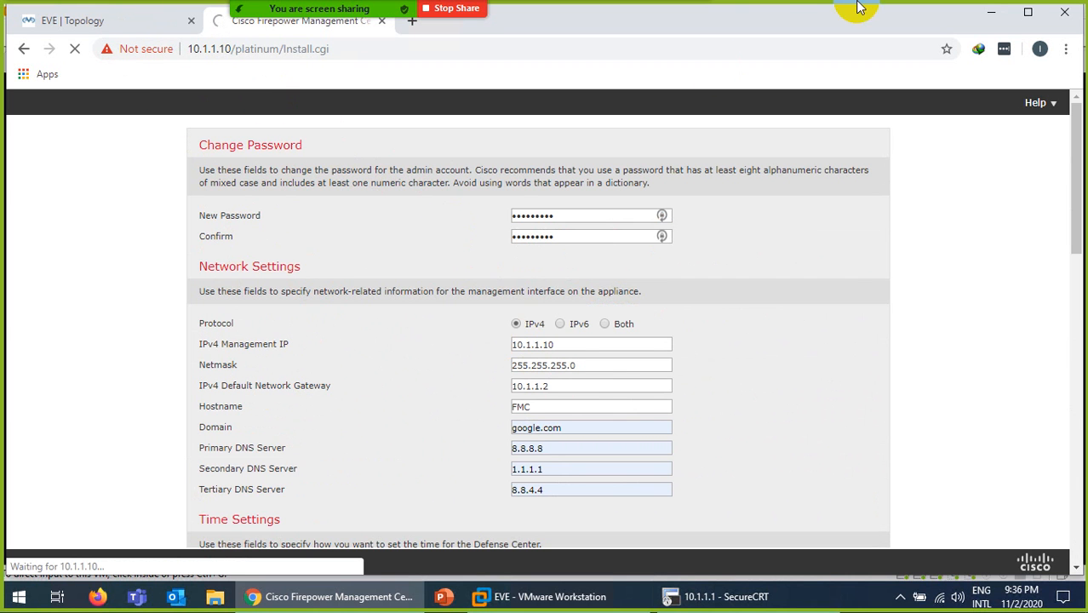
mouse_move(749, 9)
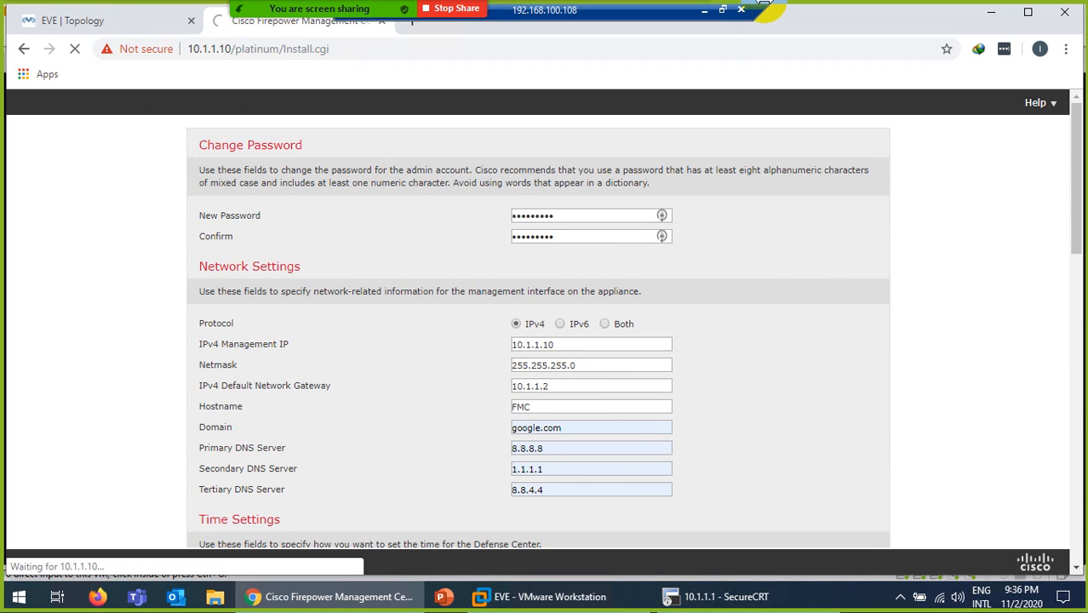
click(704, 10)
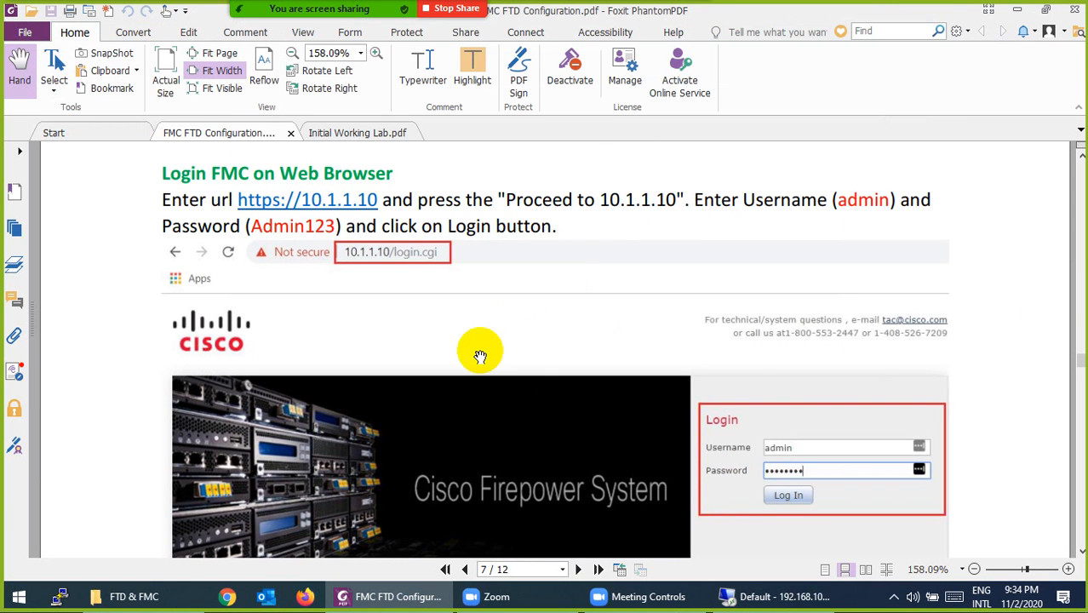
- Scroll the guide through Change Password and Network Settings to page 8's Configure Time Settings
scroll(481, 352, down, 7)
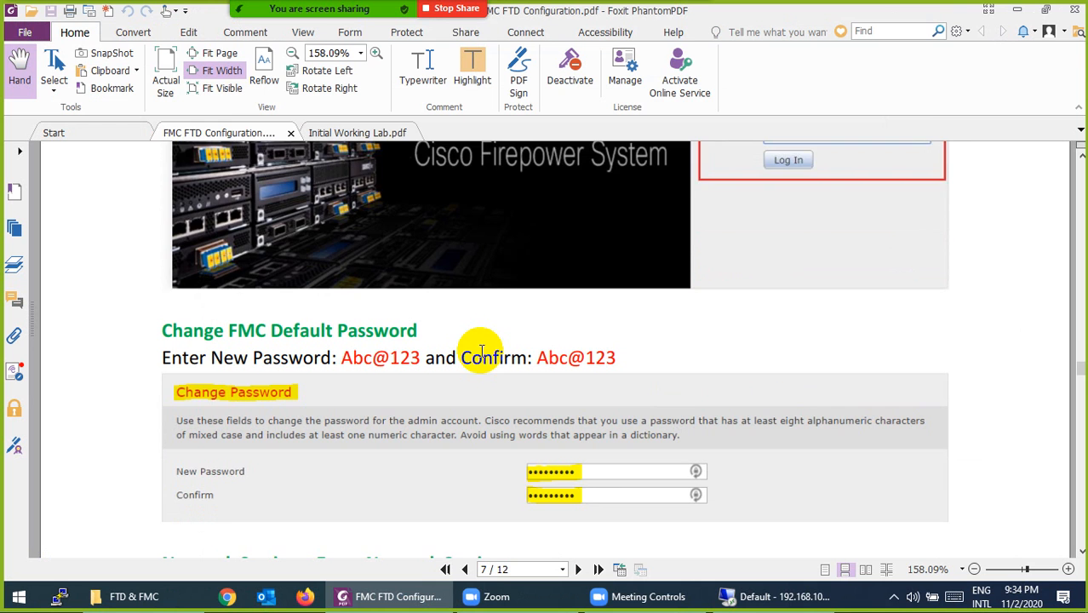
scroll(482, 353, down, 3)
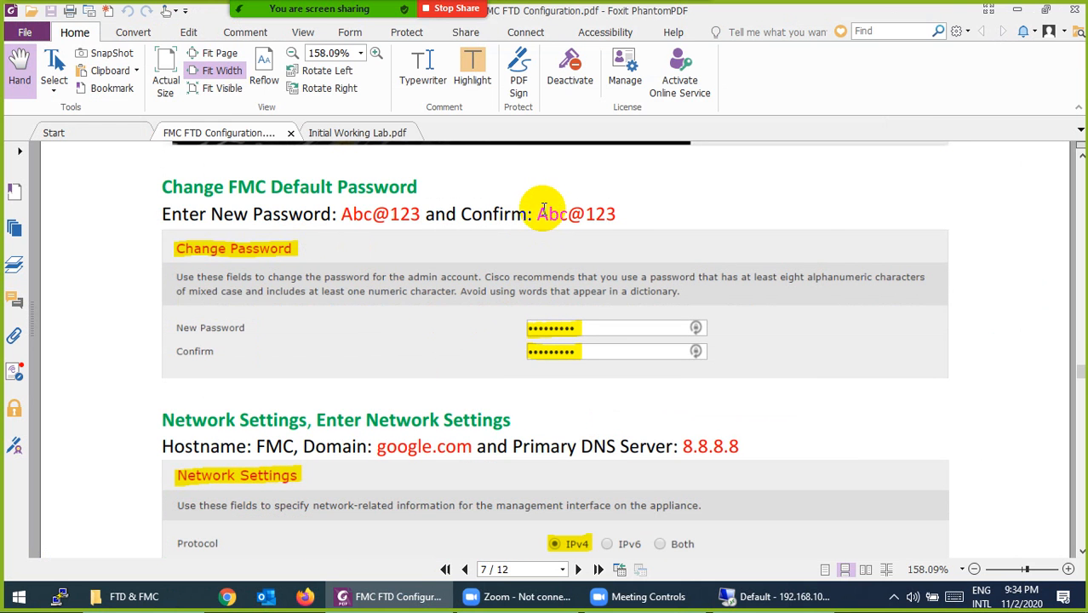
drag(538, 214, 619, 215)
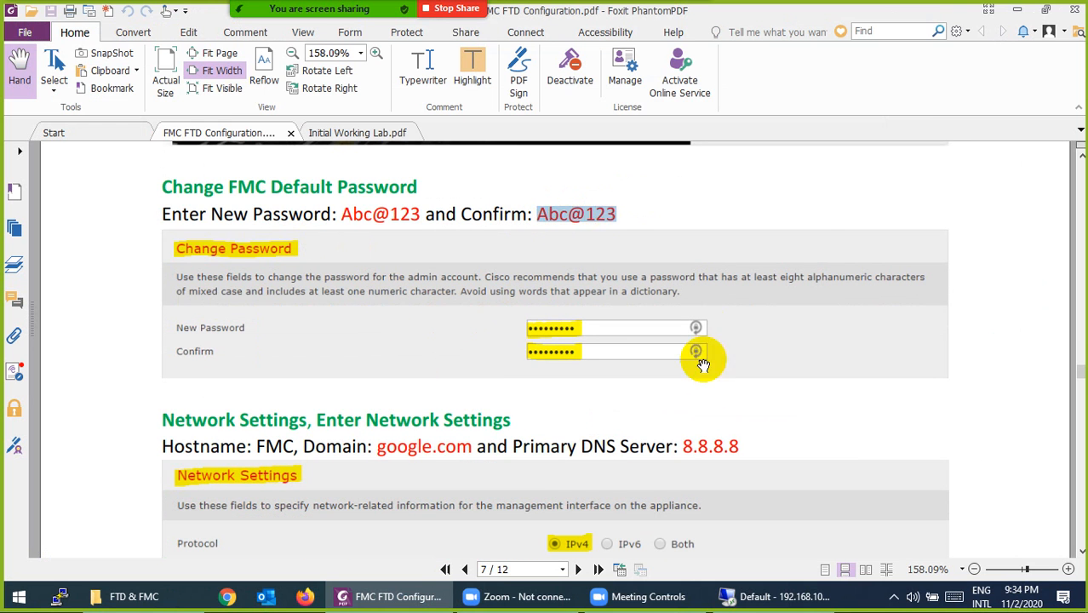
click(896, 601)
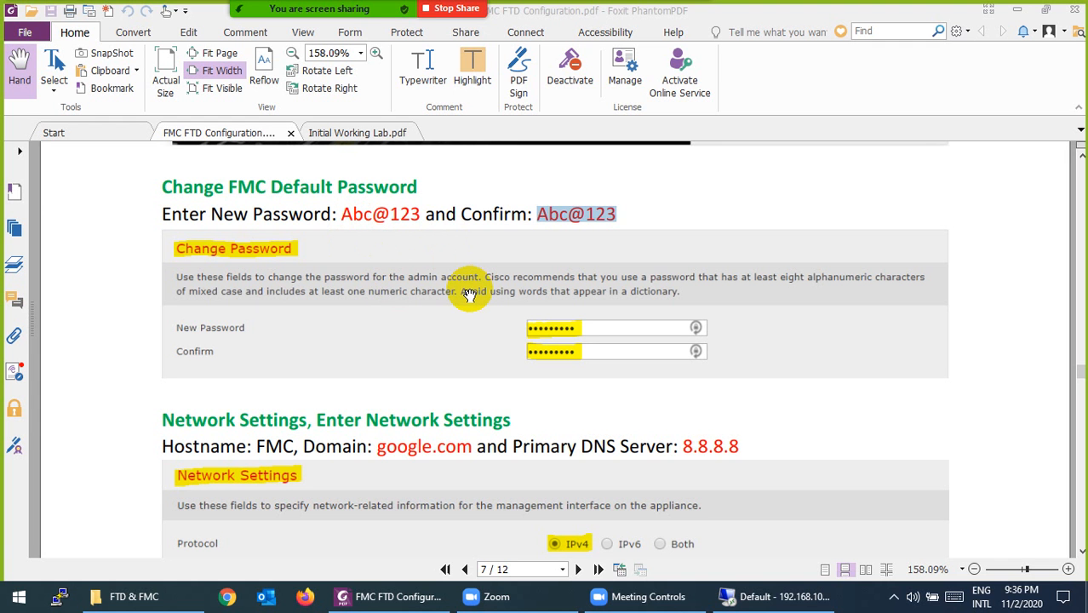
scroll(469, 294, down, 3)
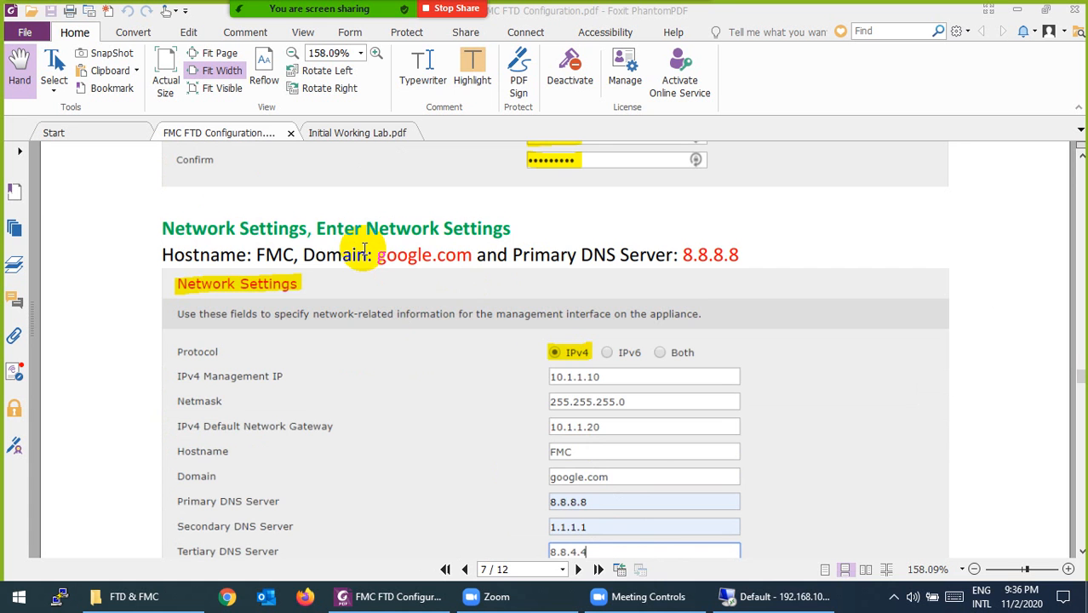
scroll(449, 281, down, 2)
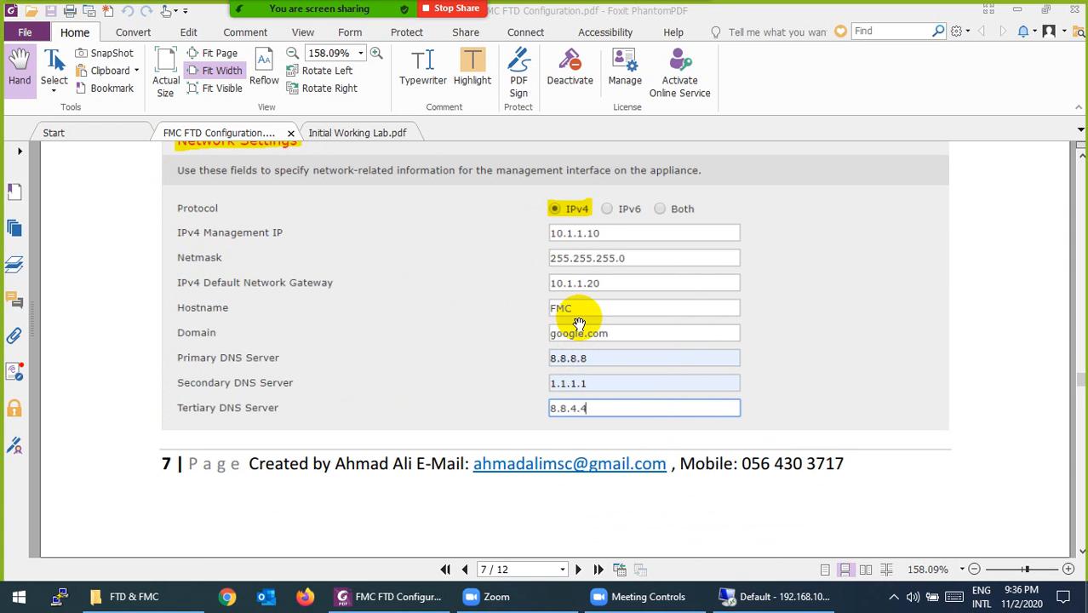
scroll(500, 328, down, 3)
scroll(500, 328, down, 5)
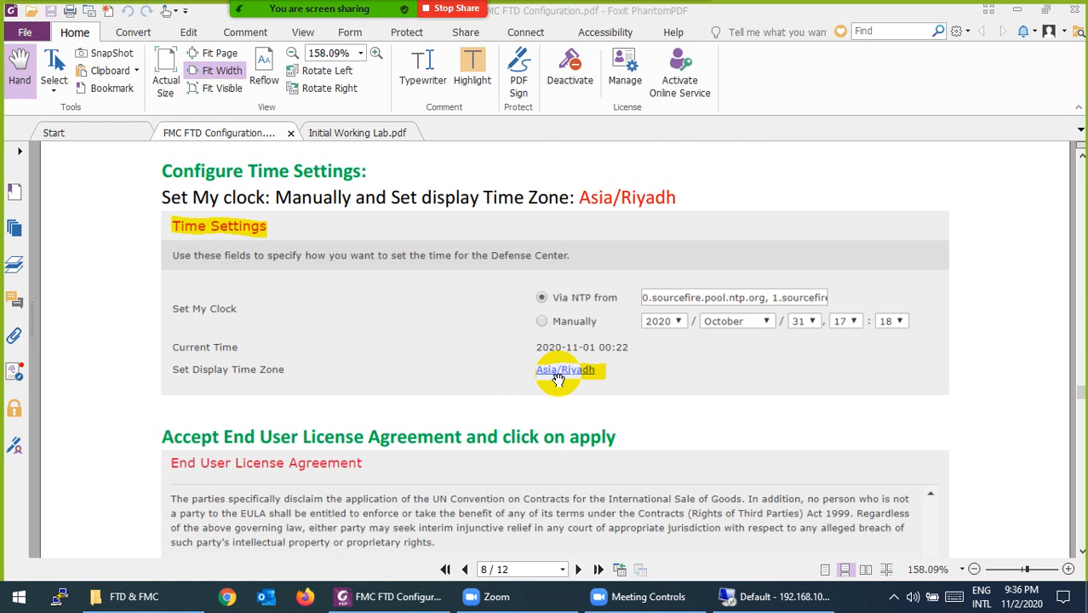
- Scroll page 8 past the EULA and Apply instructions to the Summary Dashboard screenshot
scroll(558, 379, down, 4)
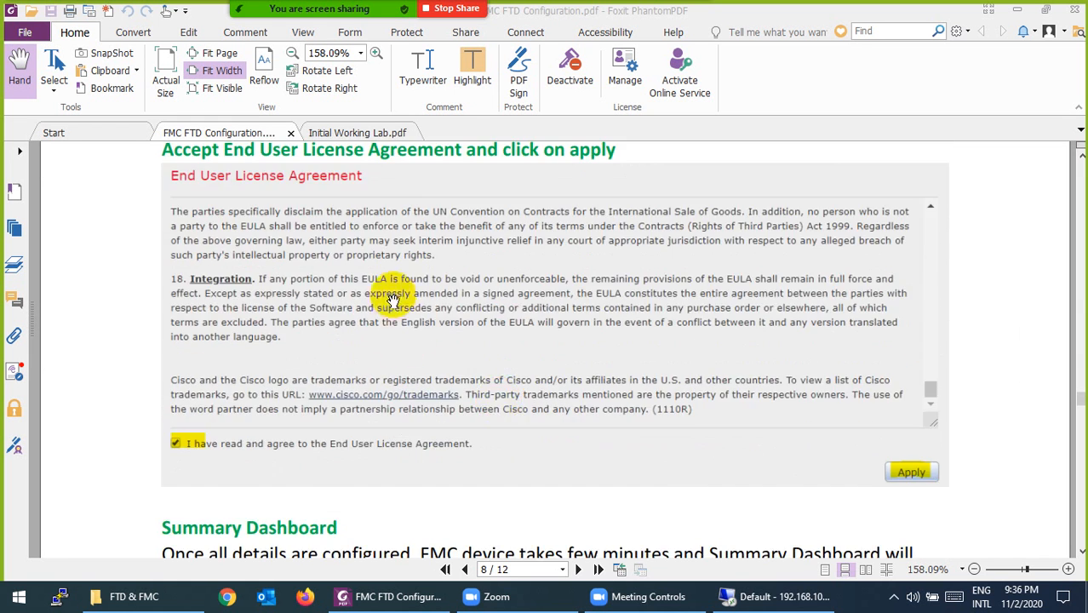
scroll(394, 300, down, 1)
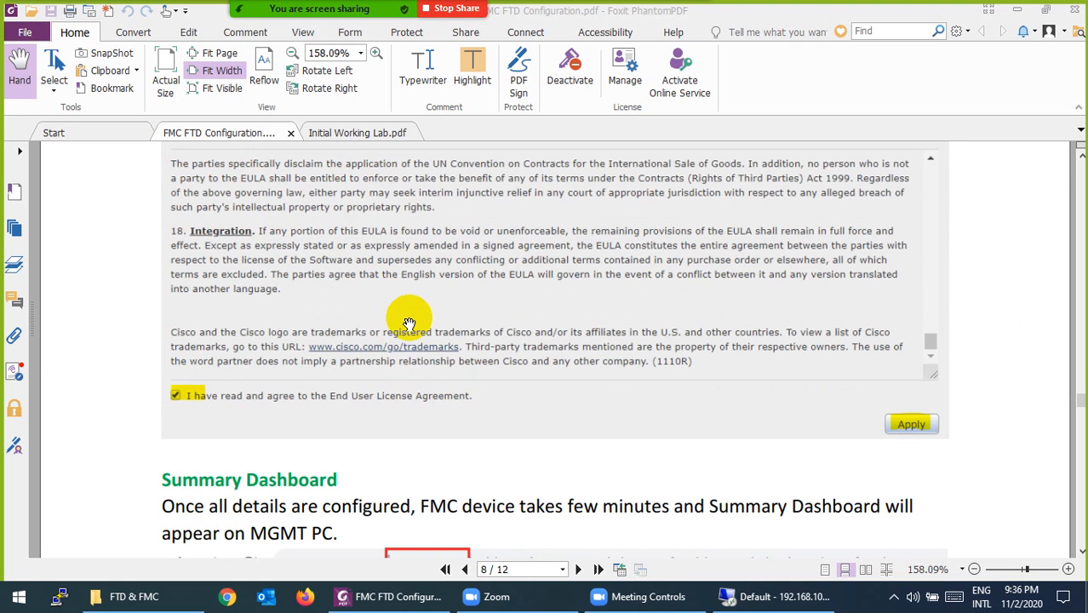
scroll(721, 361, down, 3)
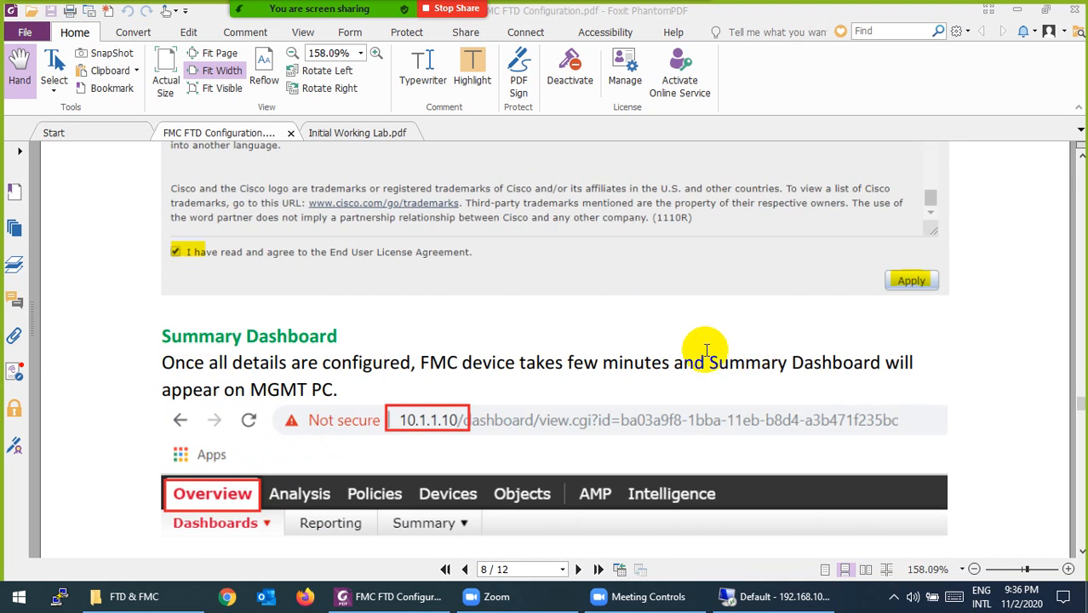
scroll(637, 298, up, 2)
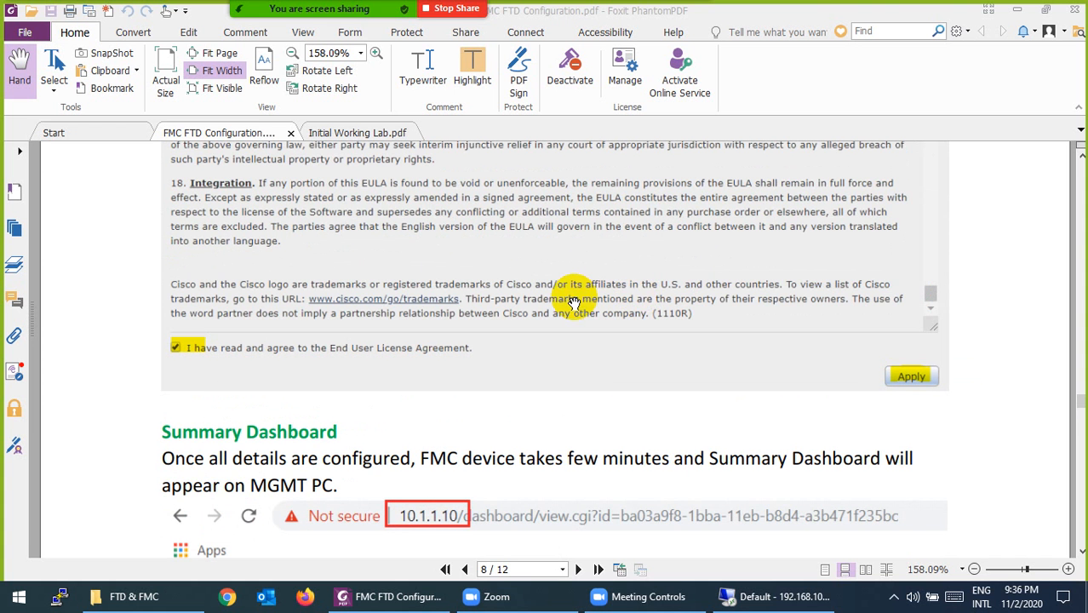
scroll(575, 302, down, 4)
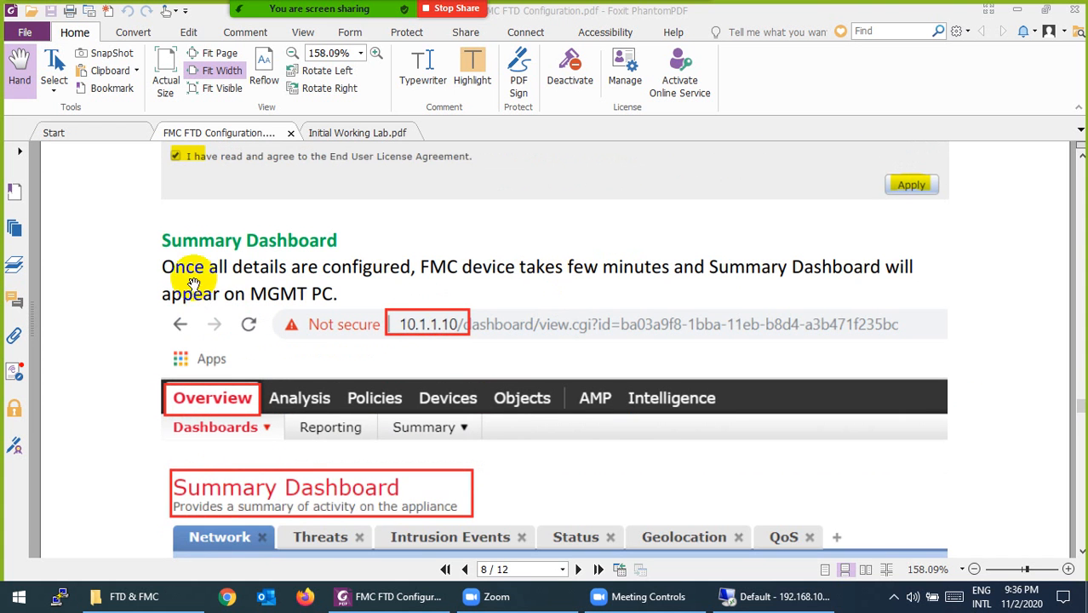
scroll(378, 301, down, 4)
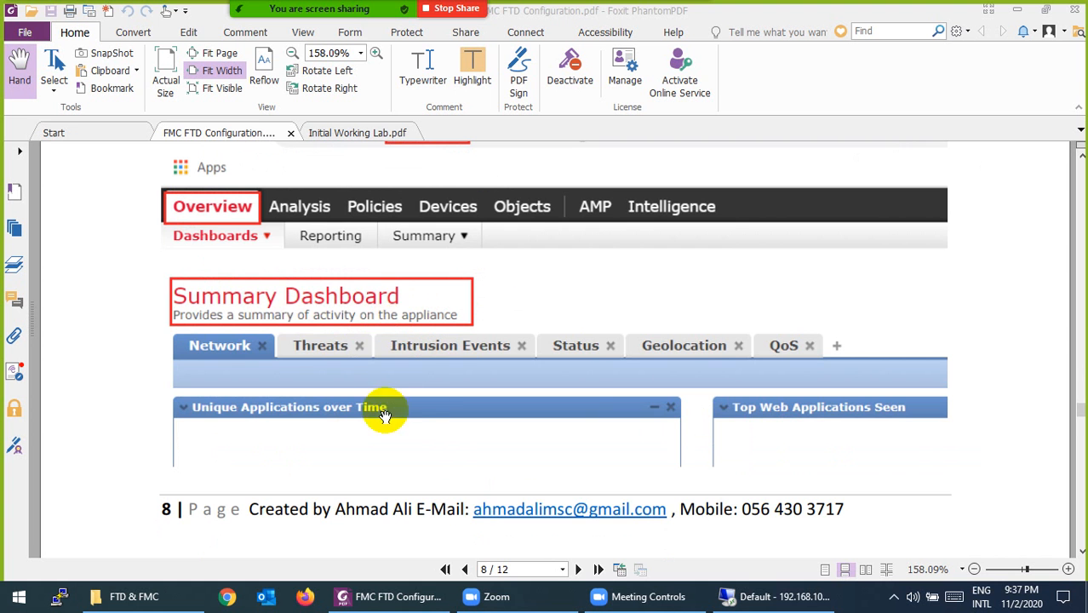
scroll(396, 374, up, 3)
scroll(396, 376, down, 10)
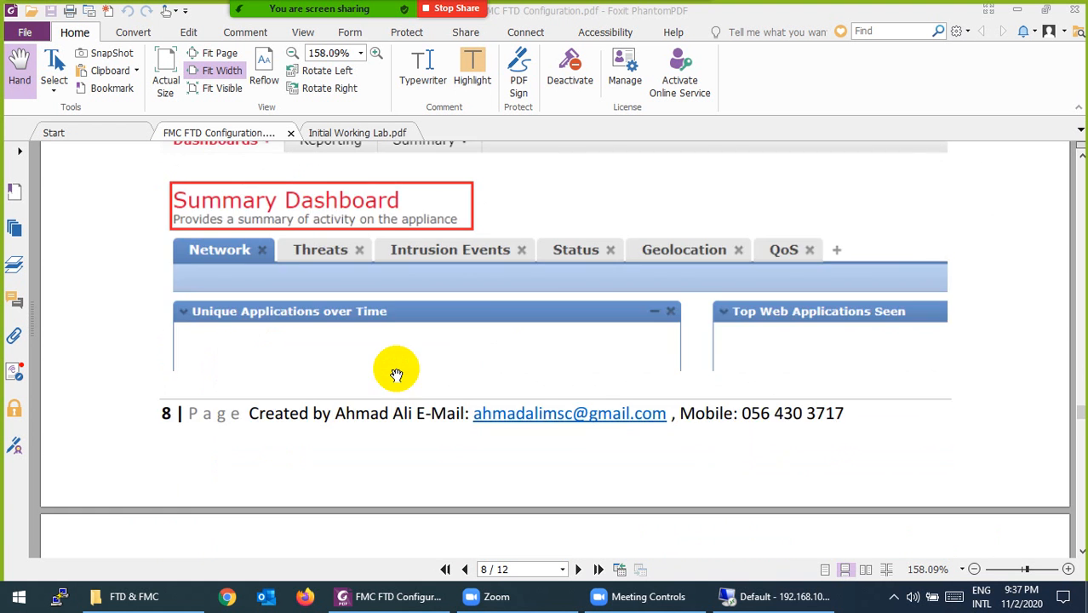
scroll(396, 375, up, 5)
scroll(396, 375, up, 4)
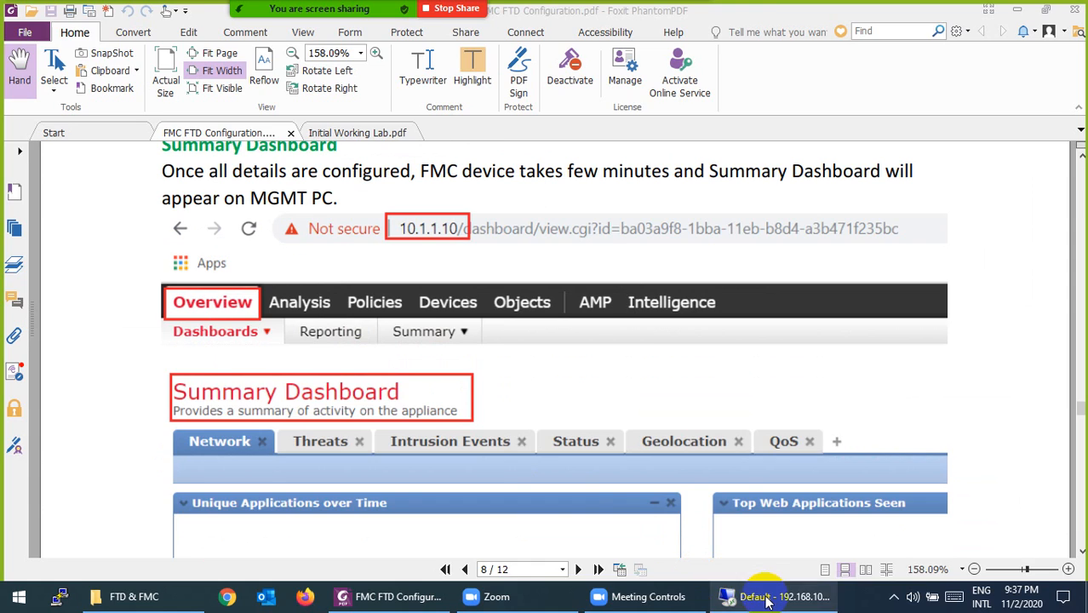
- Return to the remote session where the FMC Overview dashboard at 10.1.1.10 is loading
click(733, 595)
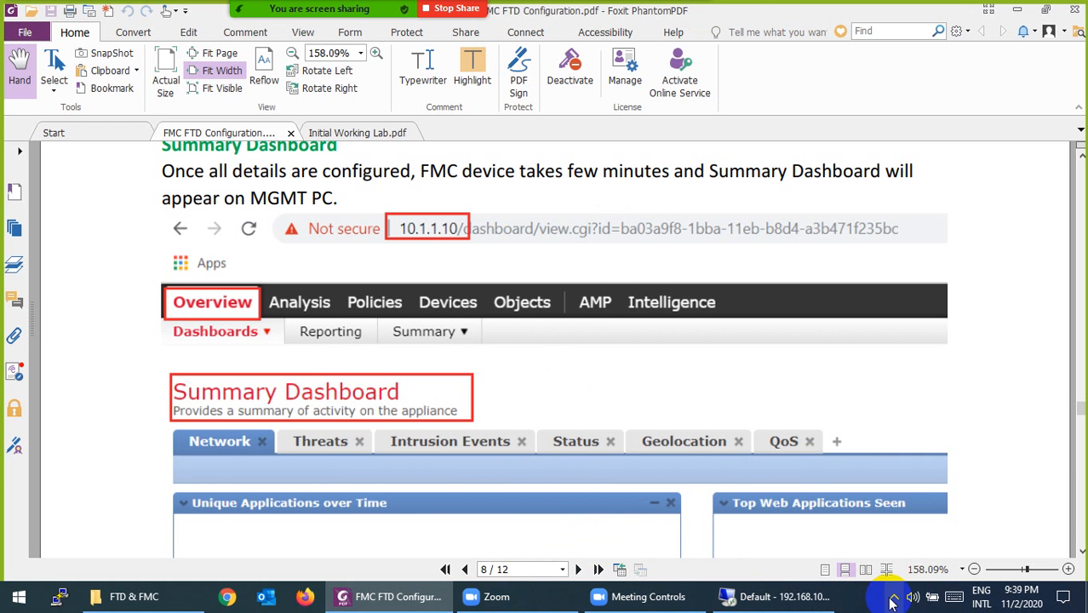
click(893, 597)
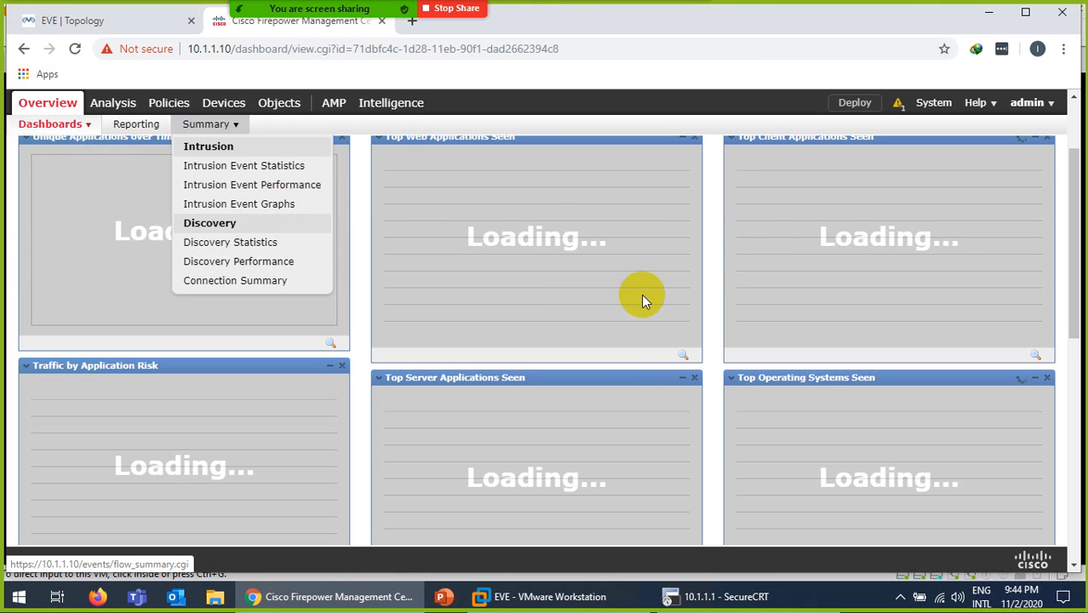
- Wait for the Summary Dashboard to show no registered devices, then view the EVE topology
click(1074, 99)
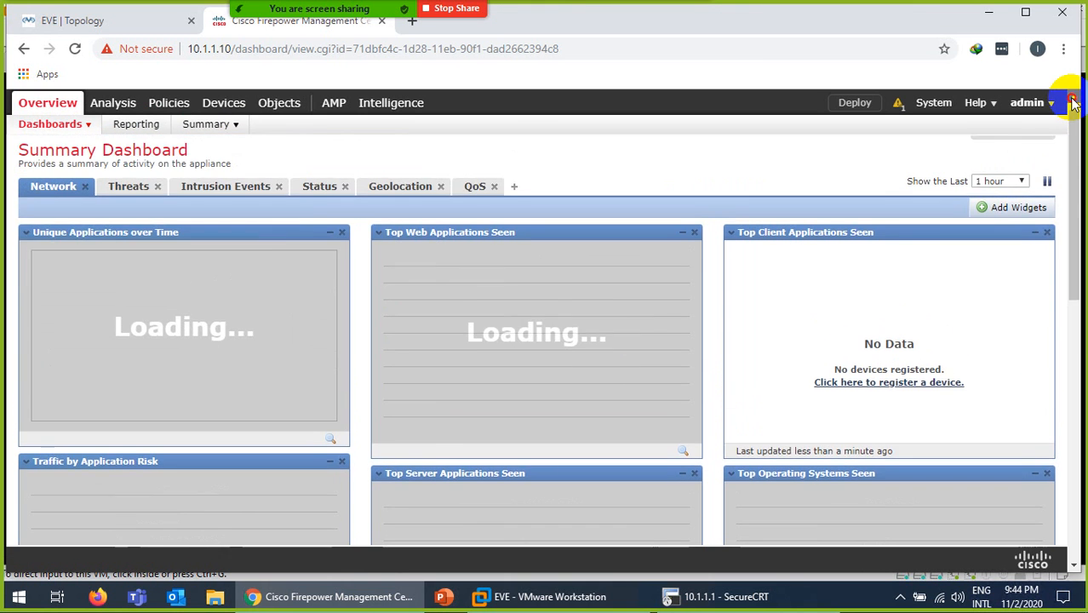
click(1074, 99)
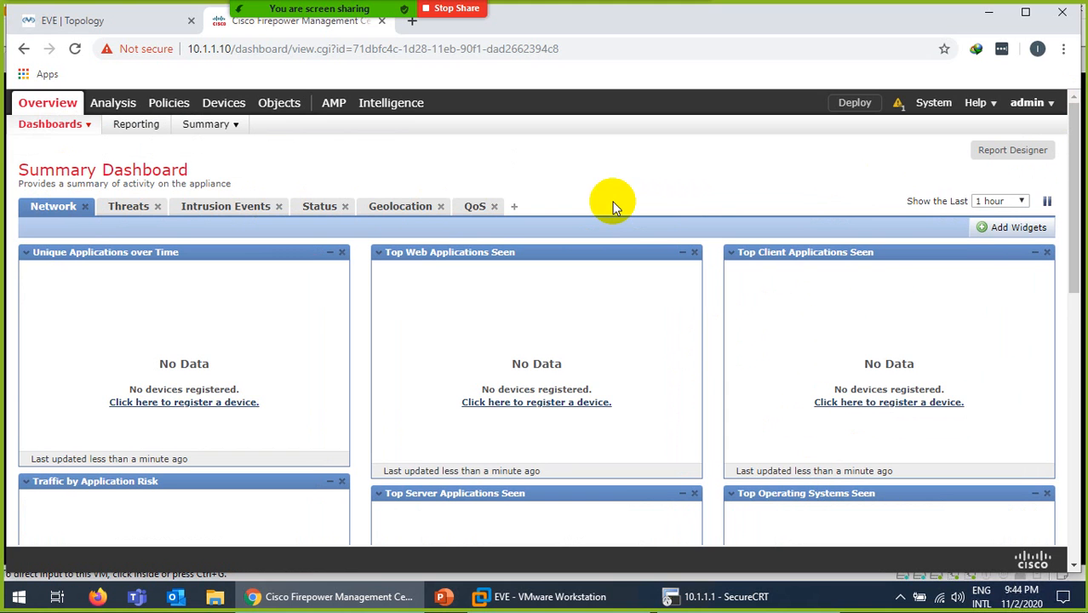
click(64, 21)
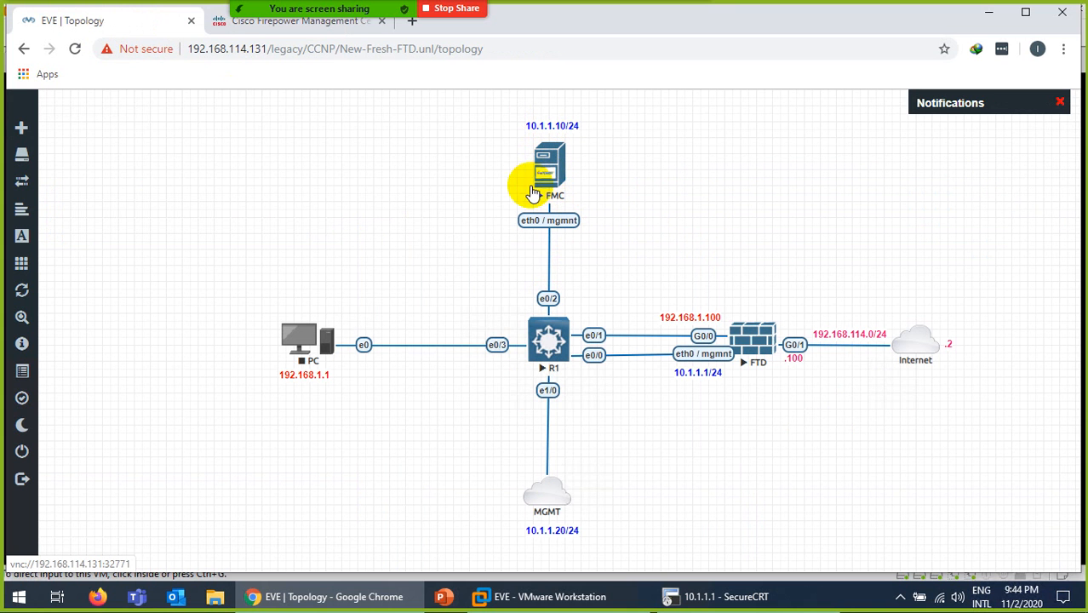
- Compare the EVE topology with the FMC dashboard, then minimize back to the PDF guide
click(228, 31)
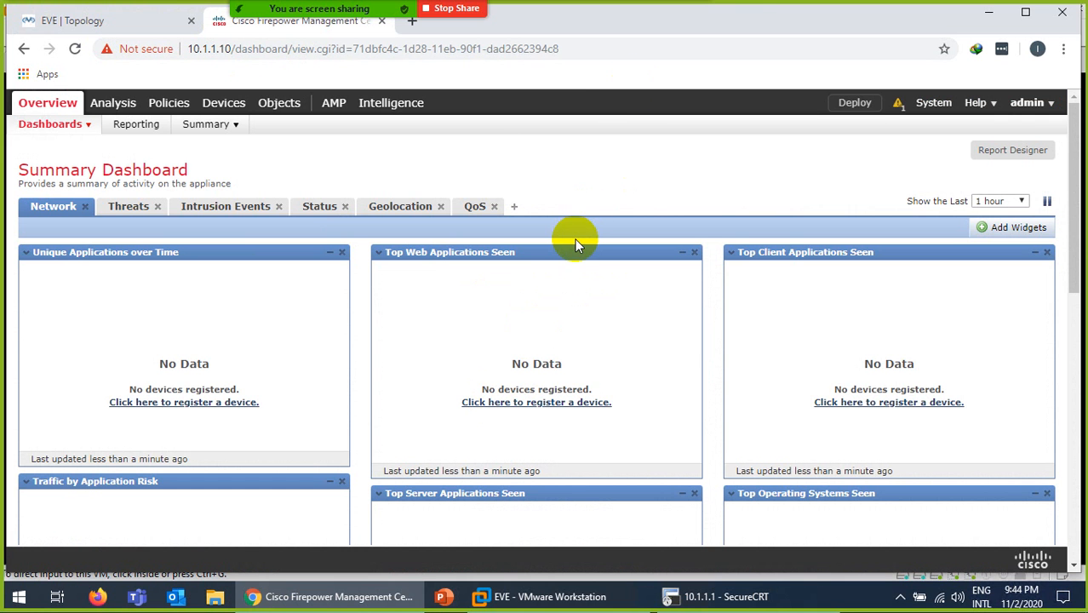
click(38, 21)
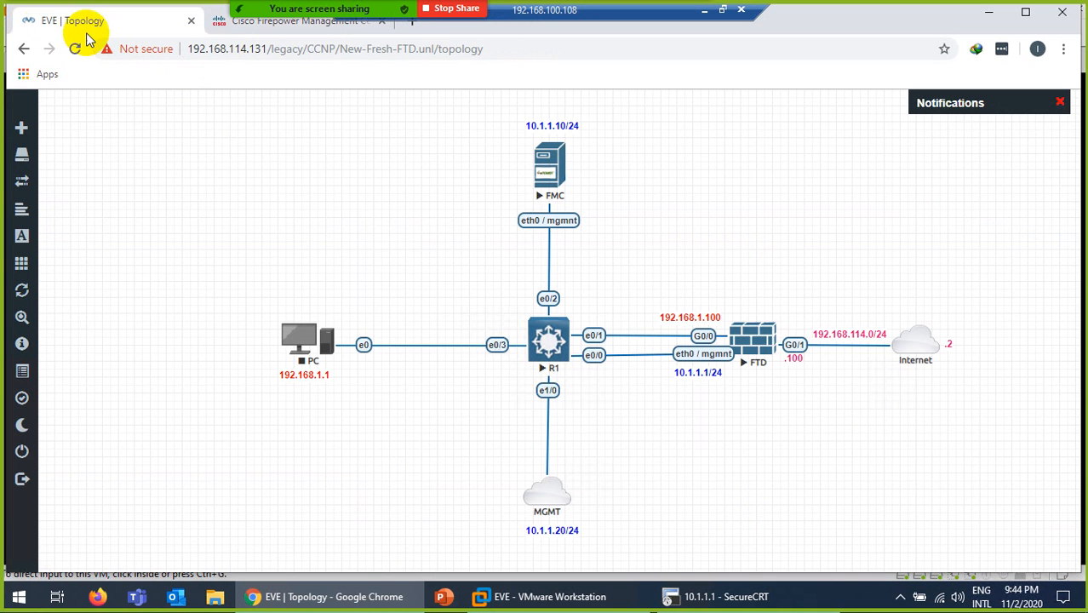
click(227, 28)
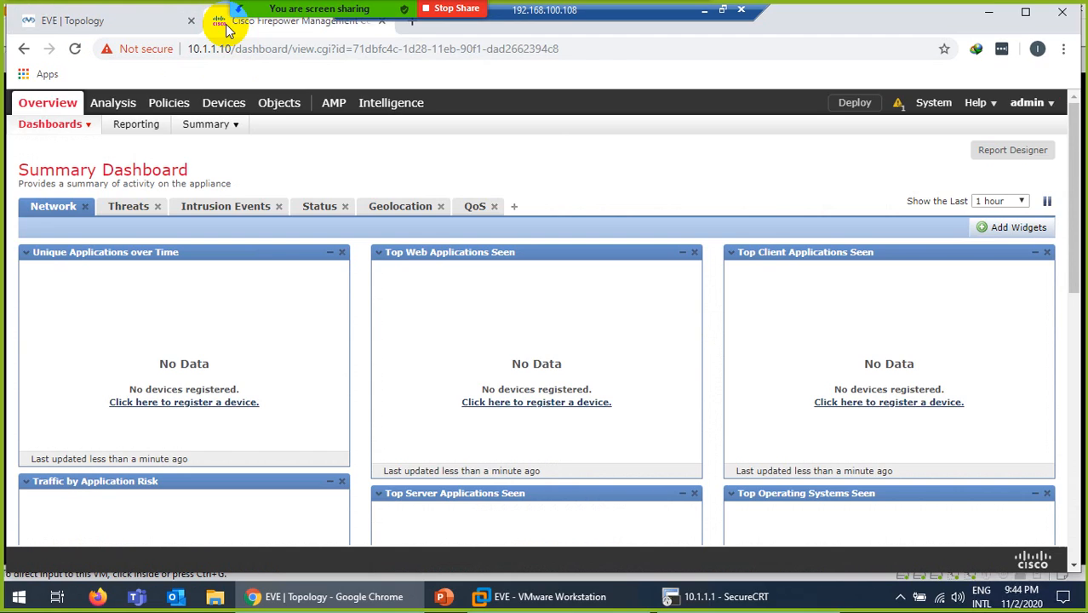
click(705, 9)
click(894, 596)
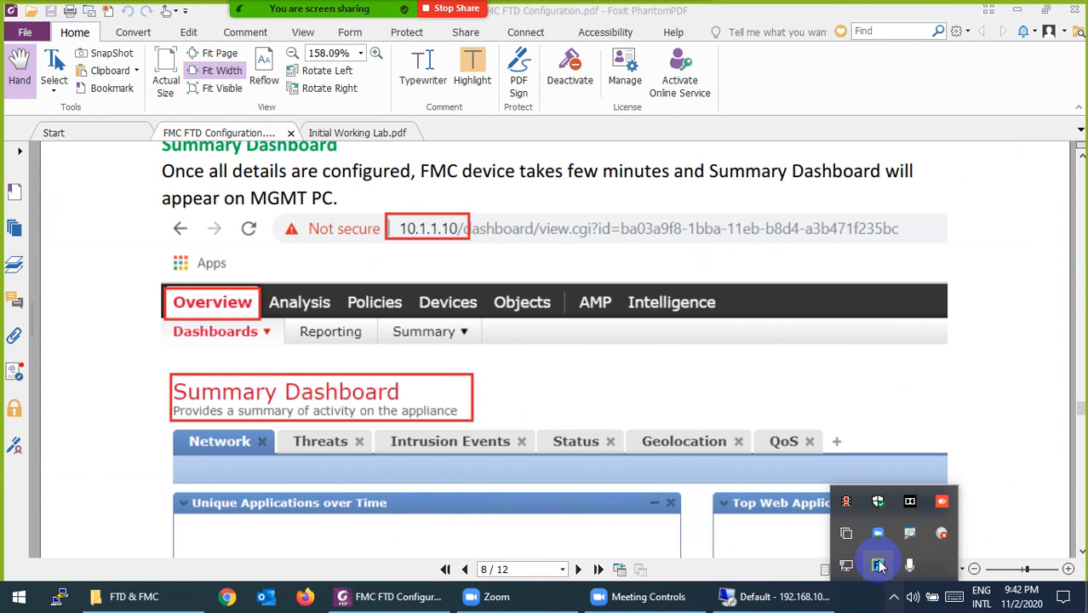